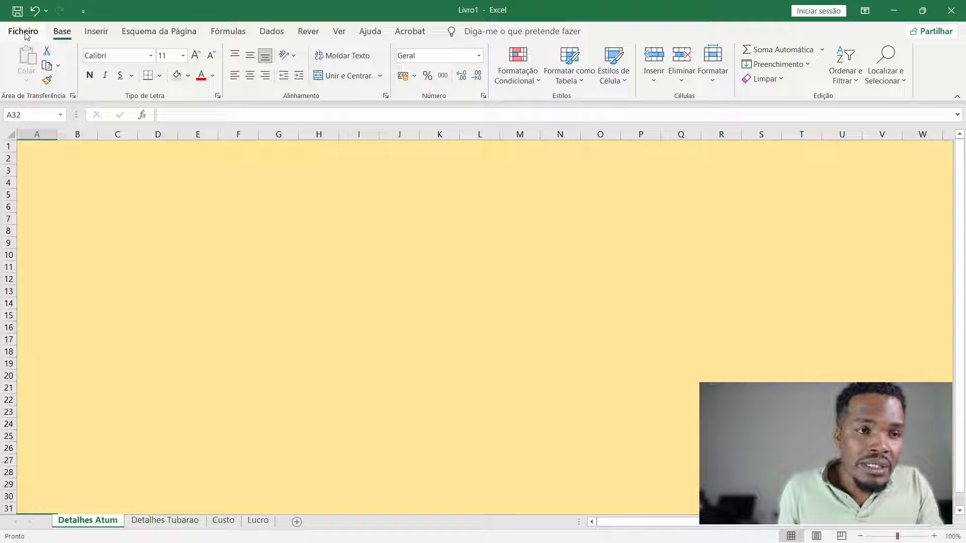
# Step: Open the File backstage Home page showing new-workbook templates and recent workbooks
pyautogui.click(24, 32)
pyautogui.press('Escape')
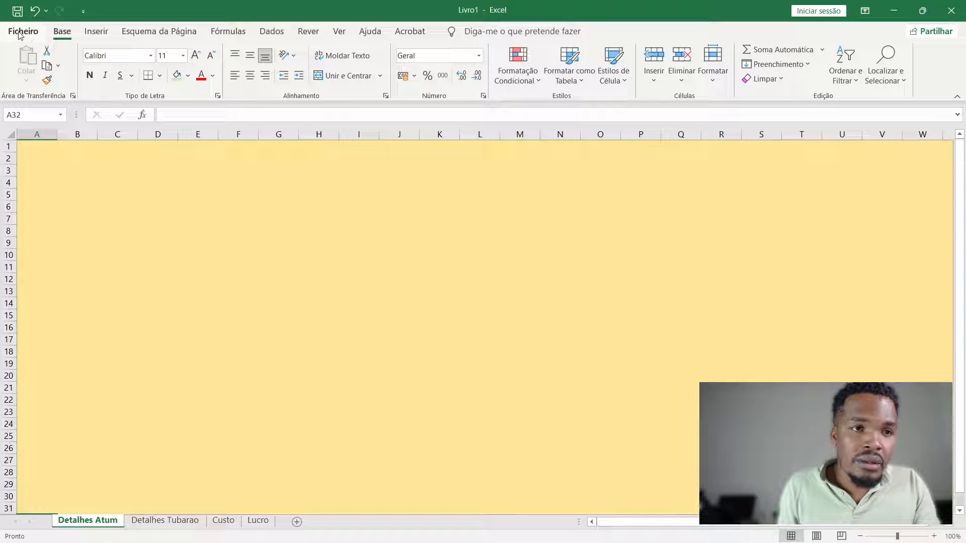
pyautogui.click(20, 33)
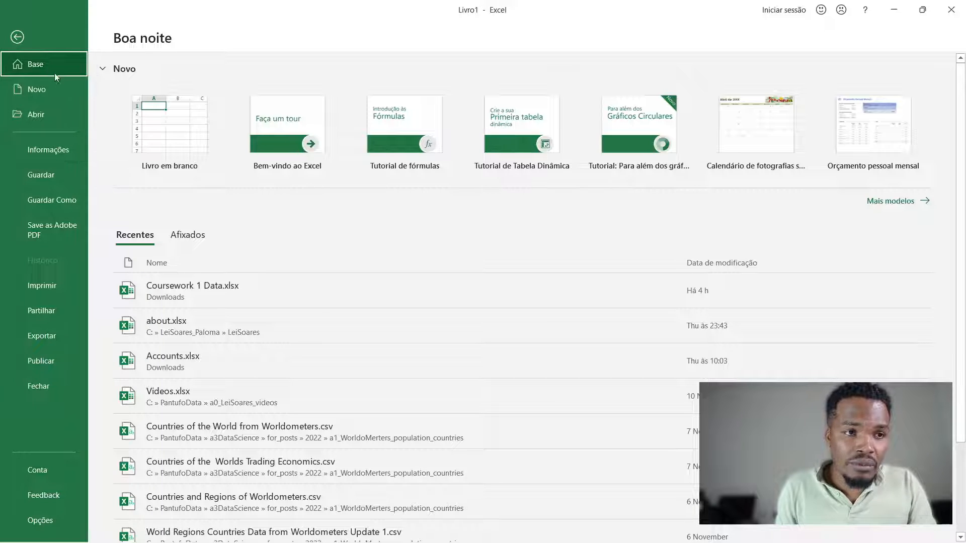
# Step: On Save As, pick Downloads and the Excel workbook (.xlsx) type, then cancel without saving
pyautogui.click(50, 200)
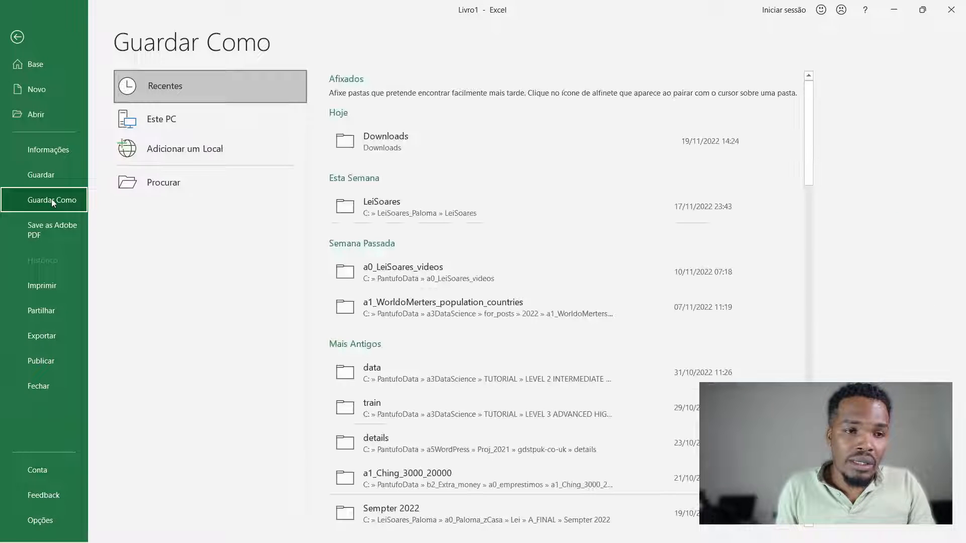
pyautogui.click(391, 144)
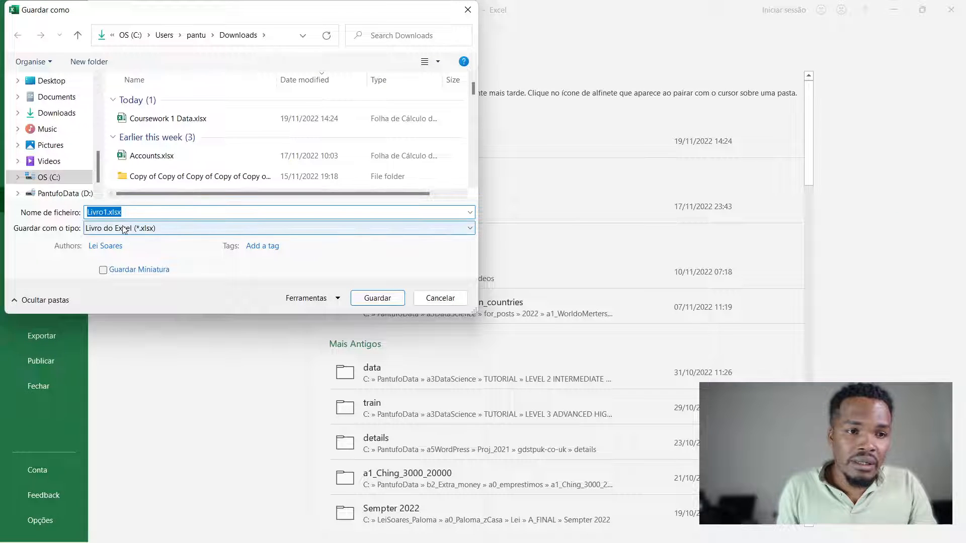
pyautogui.click(127, 229)
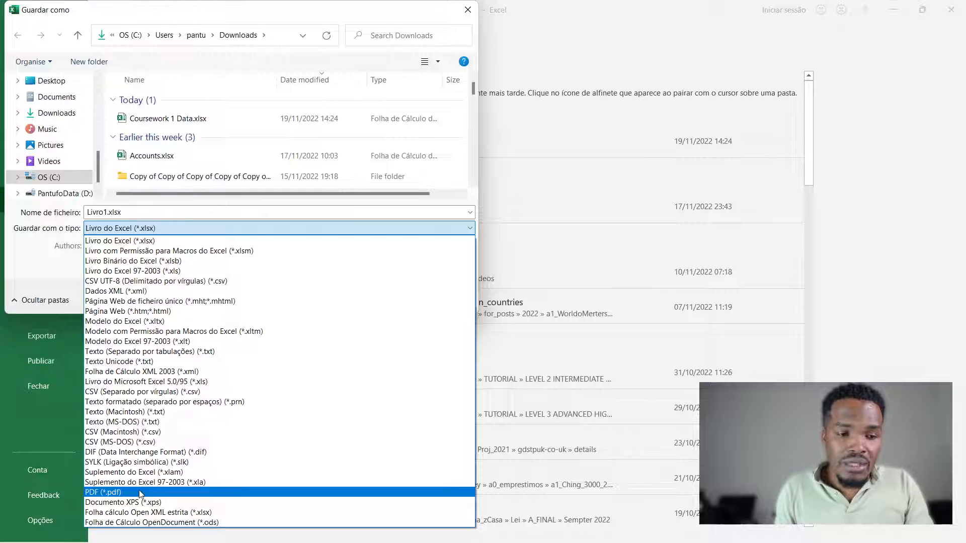
pyautogui.click(46, 269)
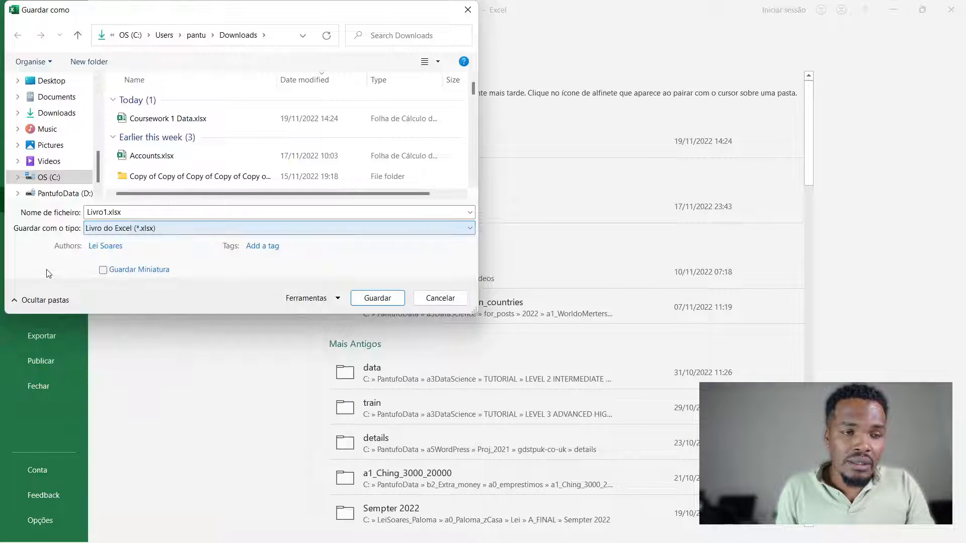
pyautogui.click(455, 299)
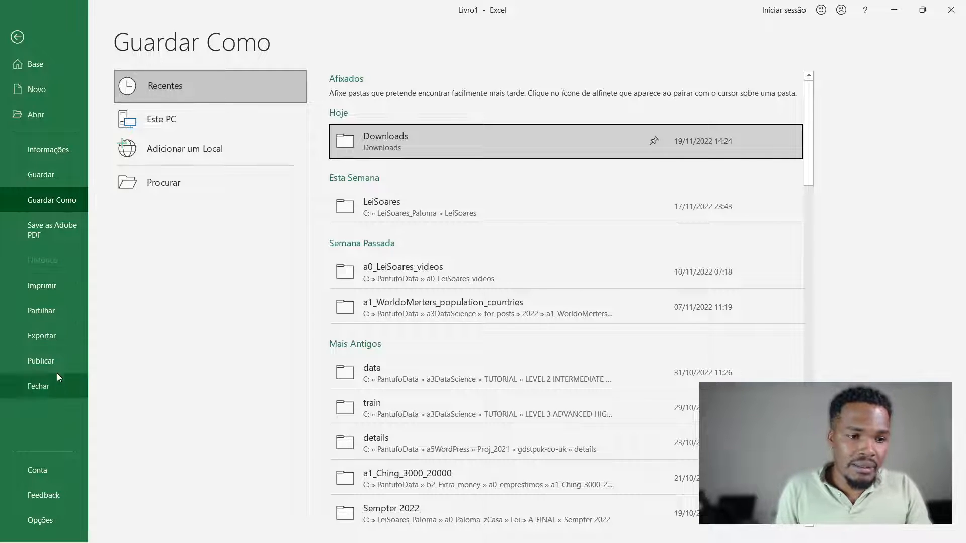
# Step: In Excel Options, view the Language page, then show the Advanced editing settings
pyautogui.click(49, 522)
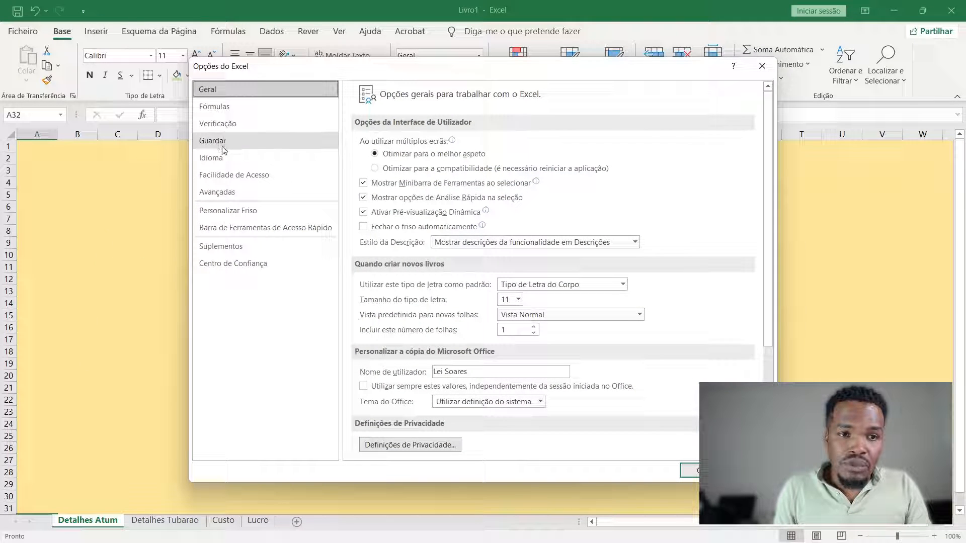
pyautogui.click(221, 159)
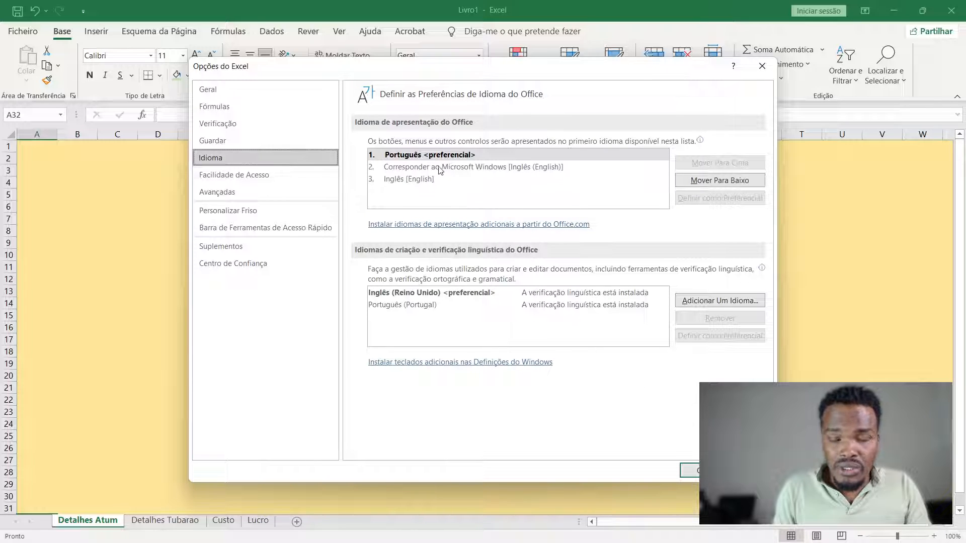
pyautogui.click(409, 169)
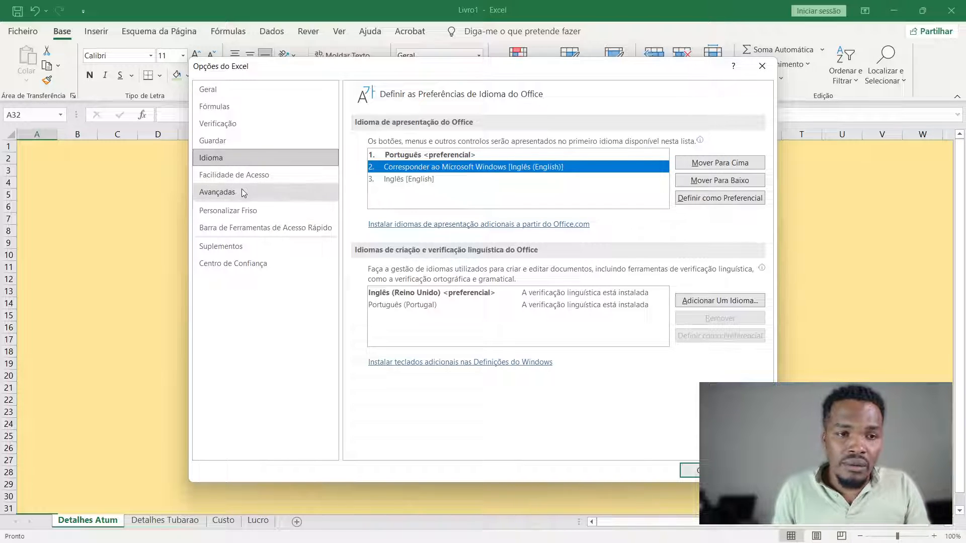
pyautogui.click(225, 193)
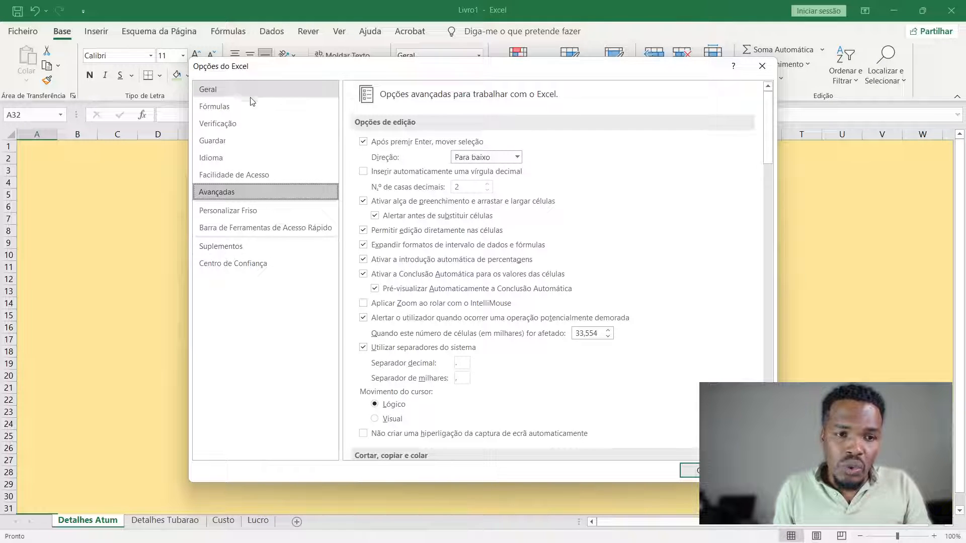
# Step: Look over the Add-ins page and its Manage list, then close Excel Options unchanged
pyautogui.click(255, 247)
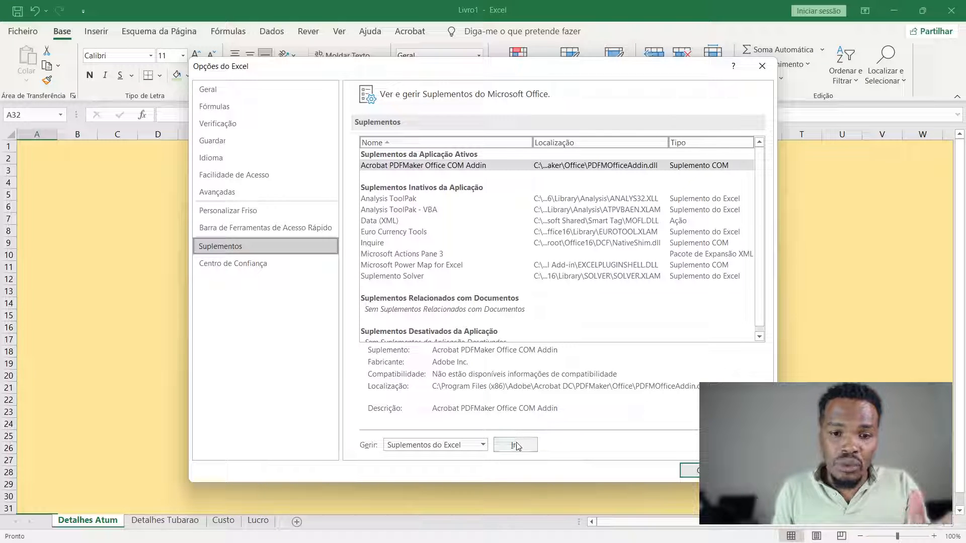
pyautogui.click(482, 445)
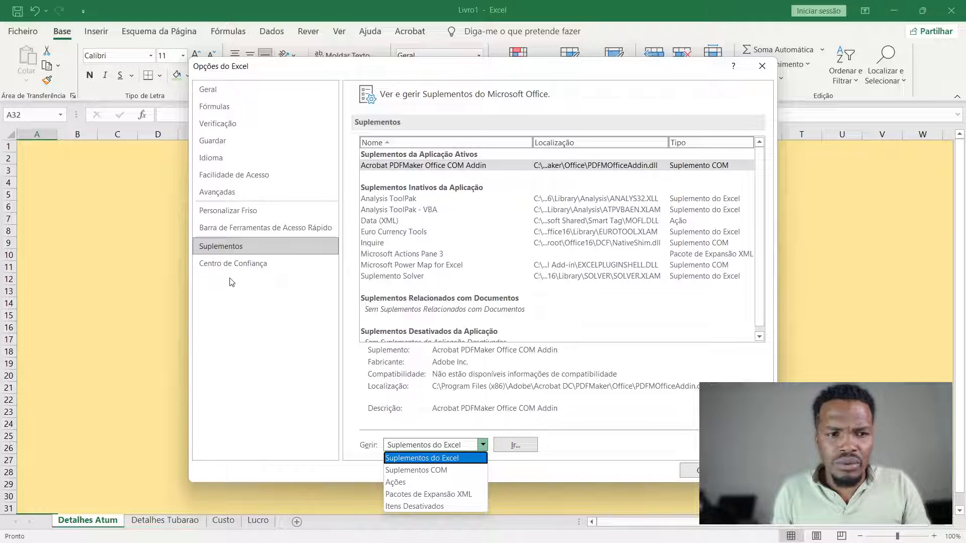
pyautogui.click(749, 470)
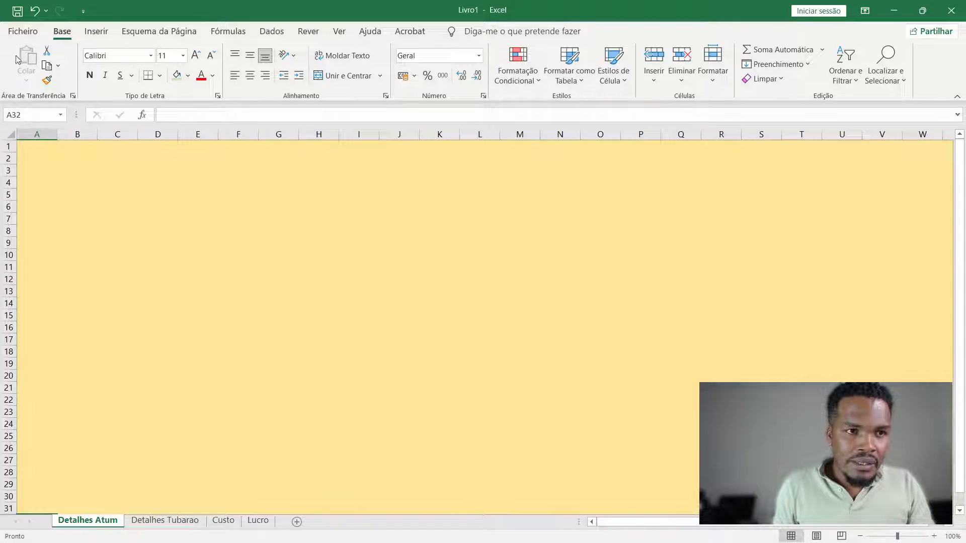
pyautogui.click(23, 31)
pyautogui.click(22, 36)
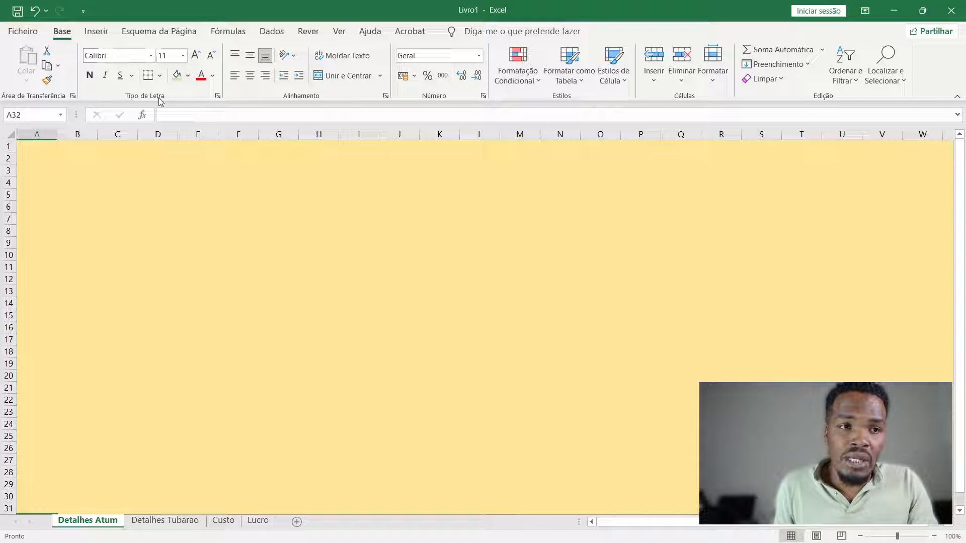
pyautogui.click(217, 96)
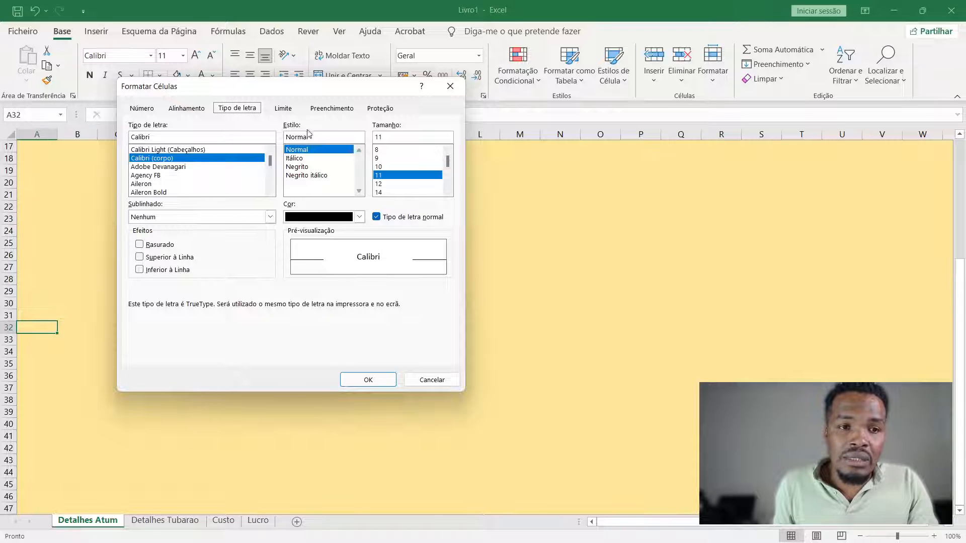
pyautogui.click(451, 86)
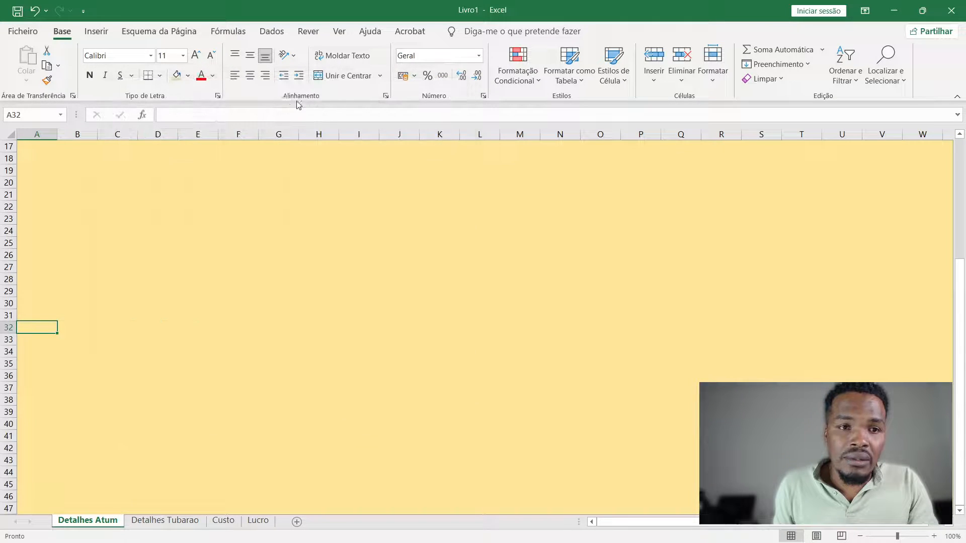
pyautogui.click(217, 96)
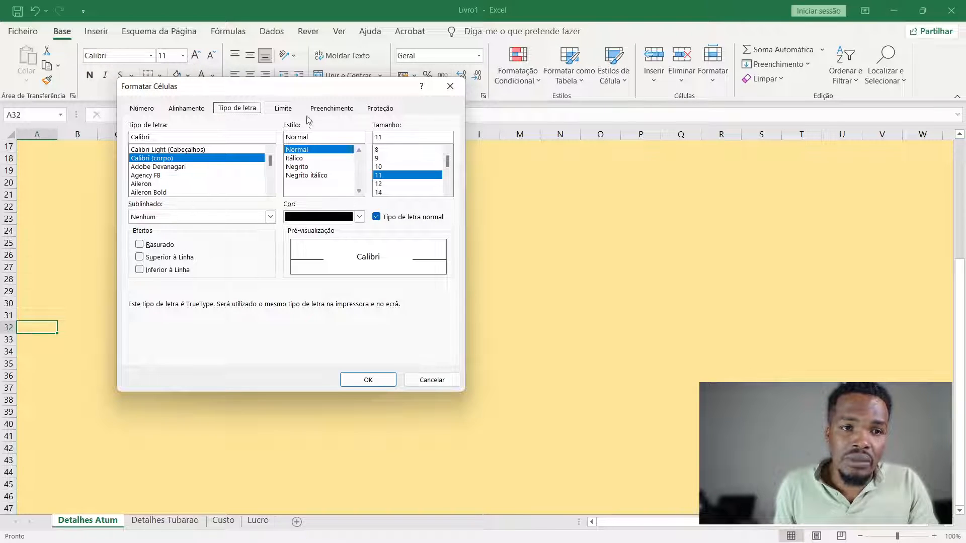
pyautogui.click(450, 86)
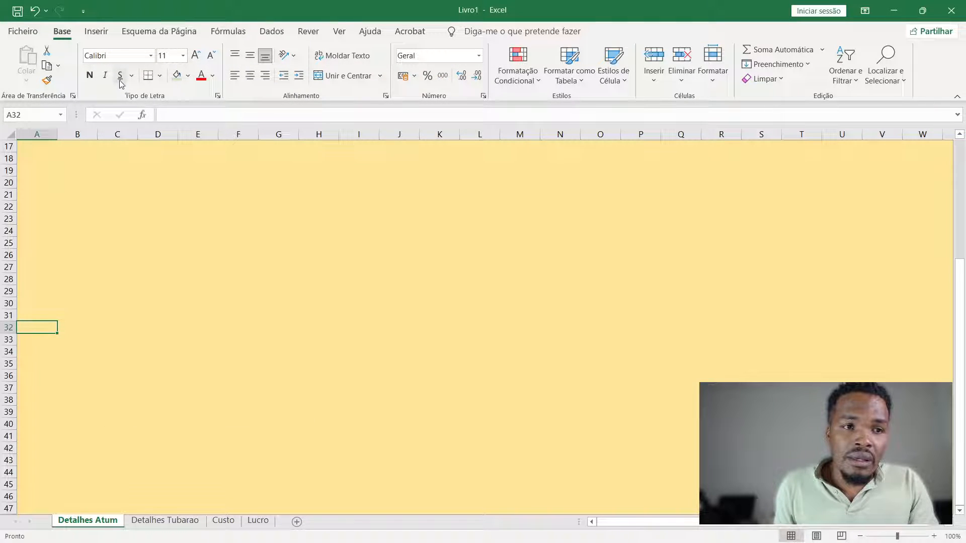
pyautogui.click(151, 56)
pyautogui.click(36, 185)
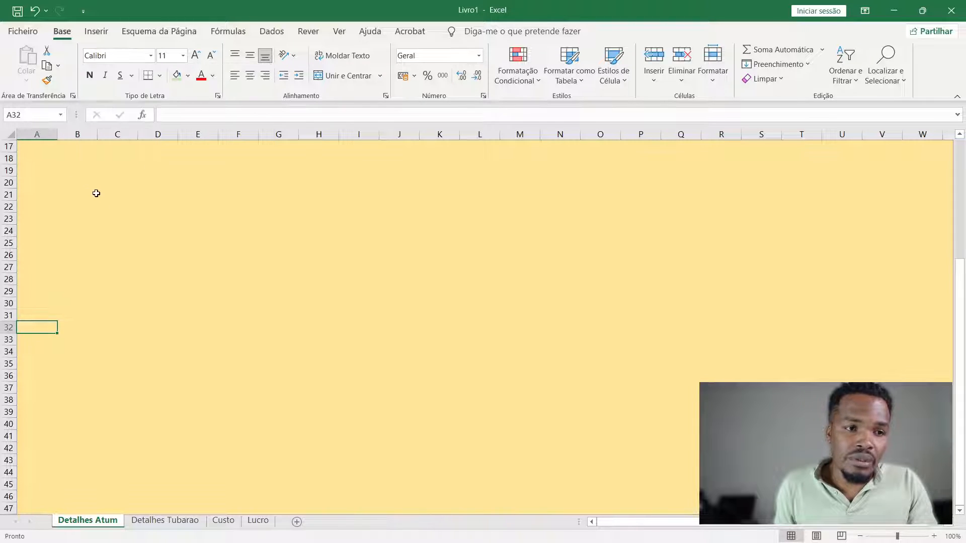
# Step: Enter the presenter's name in cell C21
pyautogui.click(100, 192)
pyautogui.write('Lei Soares')
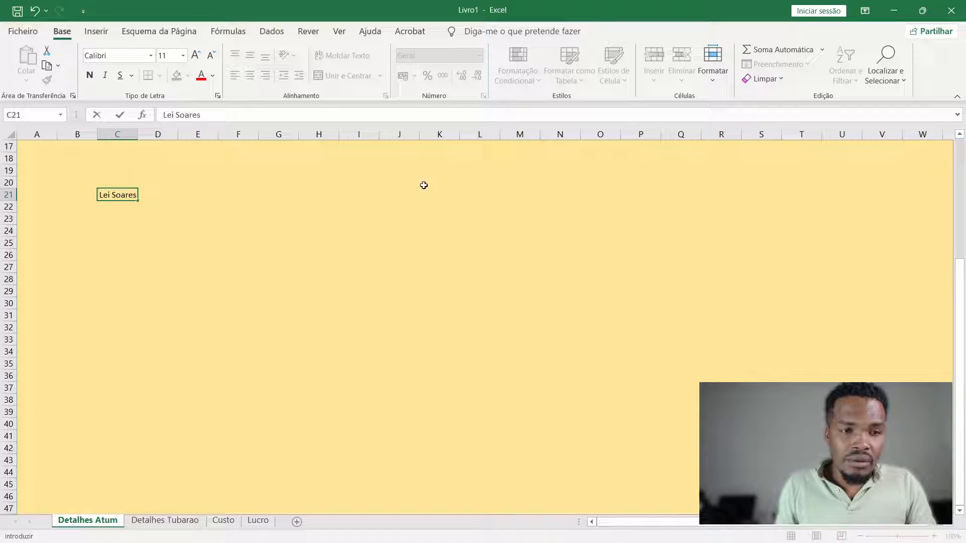
pyautogui.click(238, 267)
pyautogui.click(117, 195)
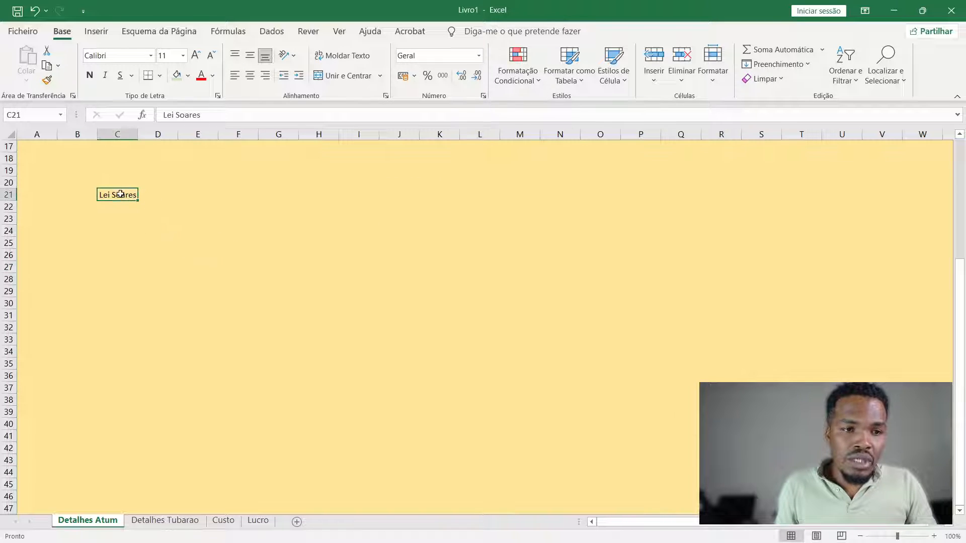
pyautogui.click(151, 56)
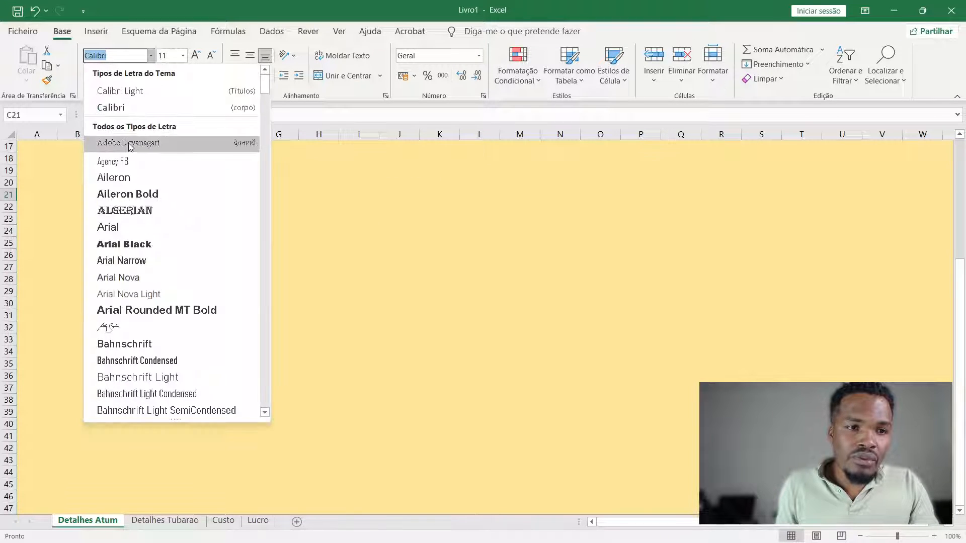
pyautogui.click(300, 194)
# Step: Type the presenter's name into cell J22 as well and browse the font list
pyautogui.click(406, 208)
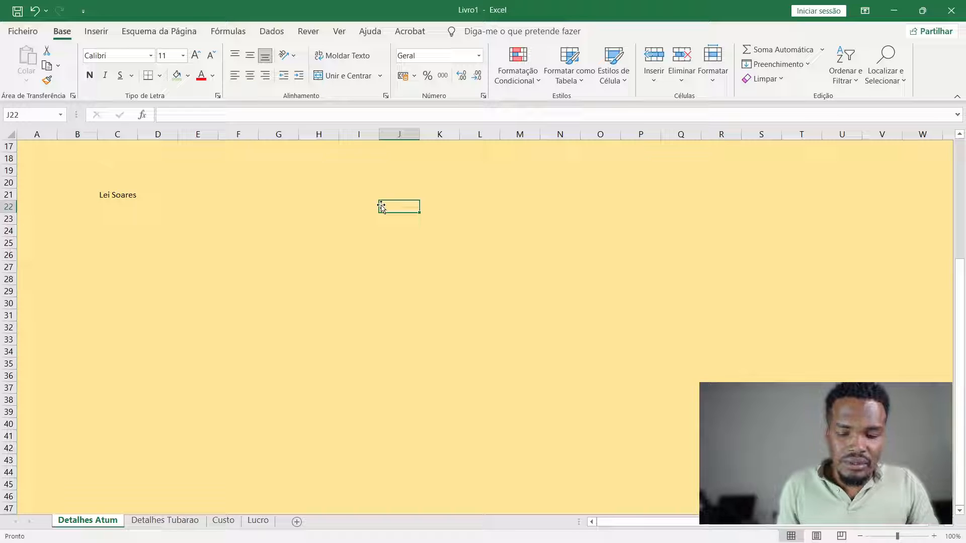
pyautogui.write('Lei Soare')
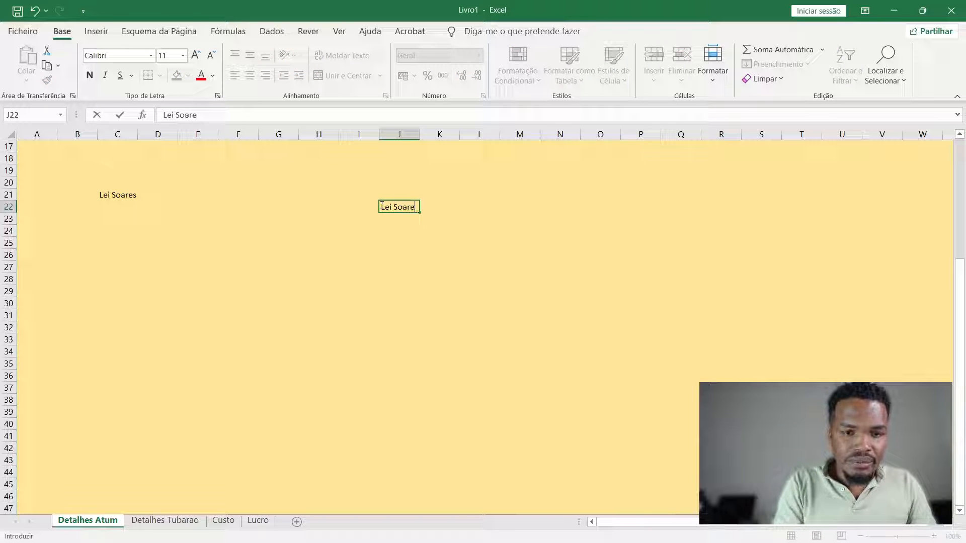
pyautogui.write('s')
pyautogui.press('Return')
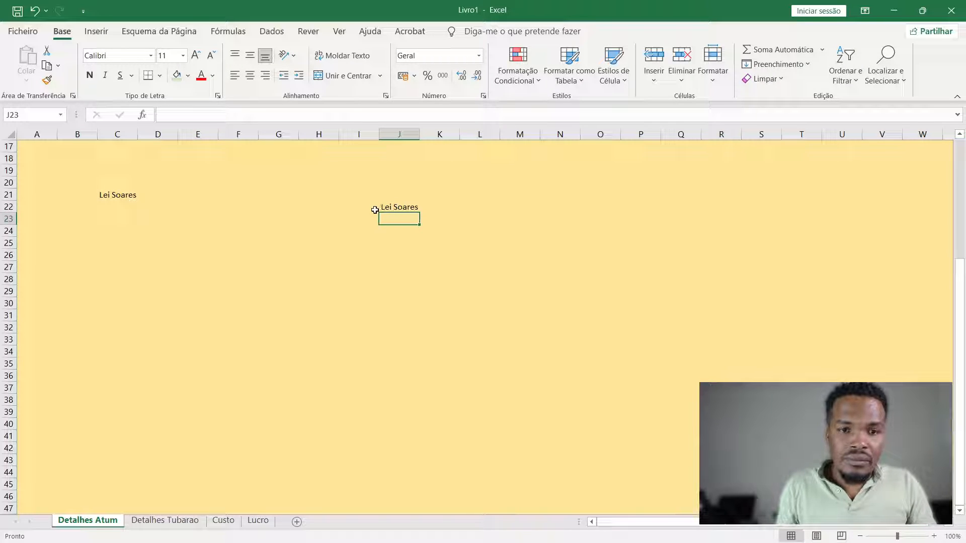
pyautogui.click(392, 208)
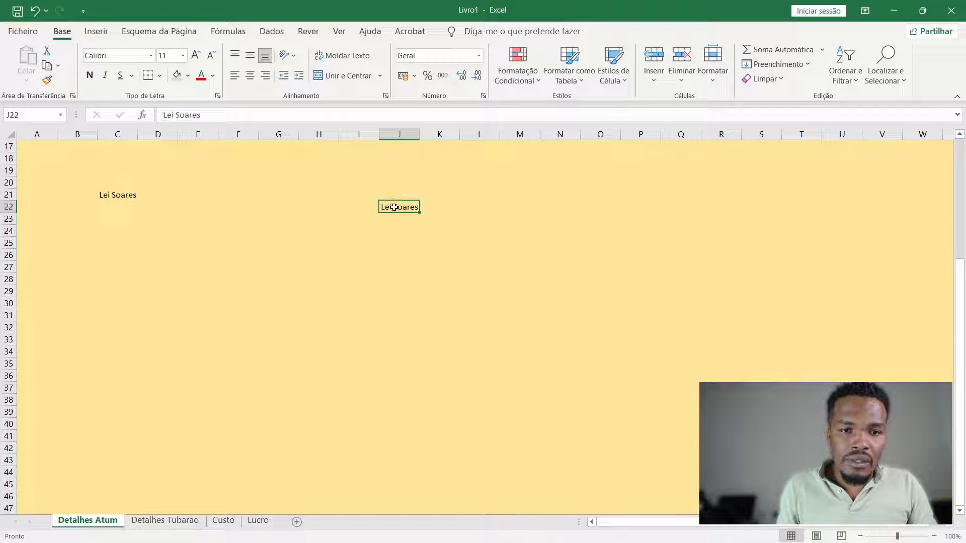
pyautogui.click(152, 55)
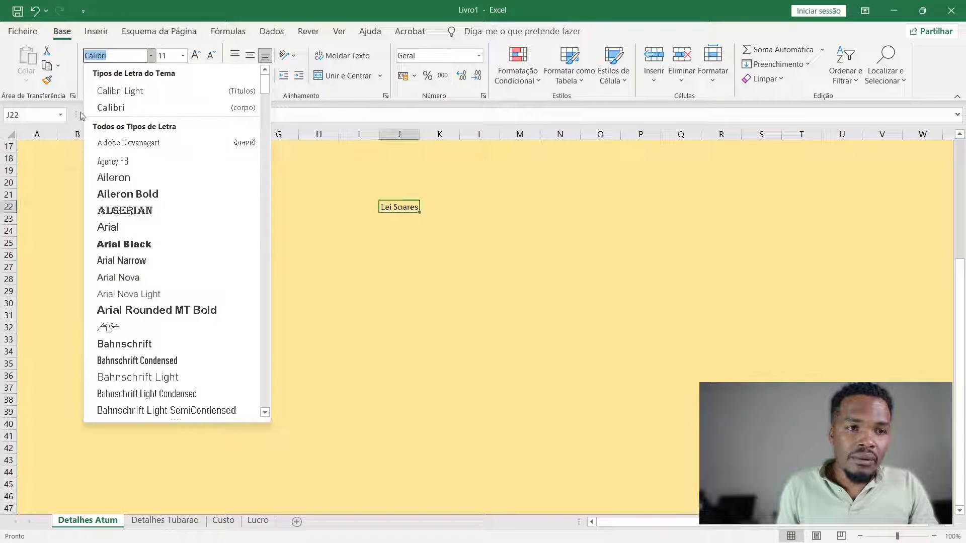
# Step: Enlarge the name in J22 to font size 36, keeping Calibri
pyautogui.click(81, 92)
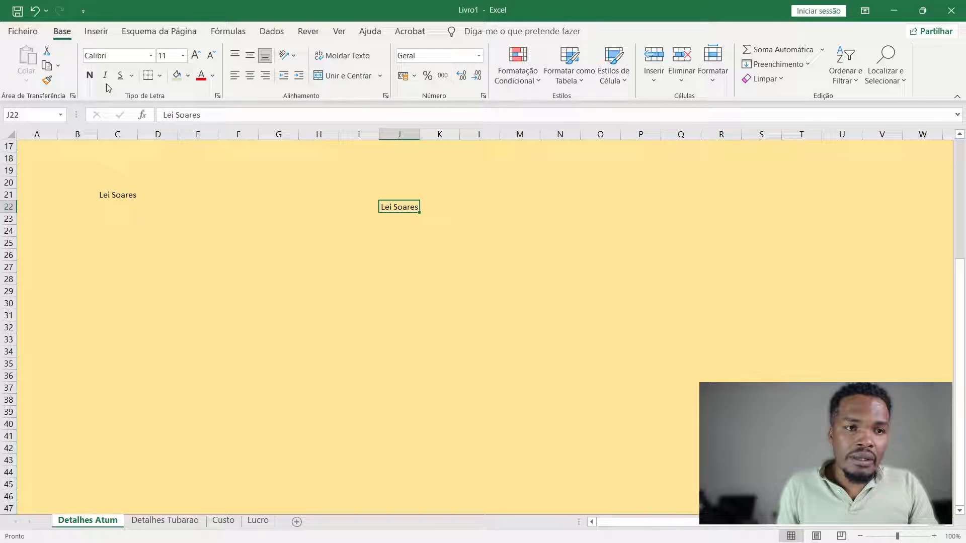
pyautogui.click(182, 56)
pyautogui.click(196, 58)
pyautogui.click(195, 58)
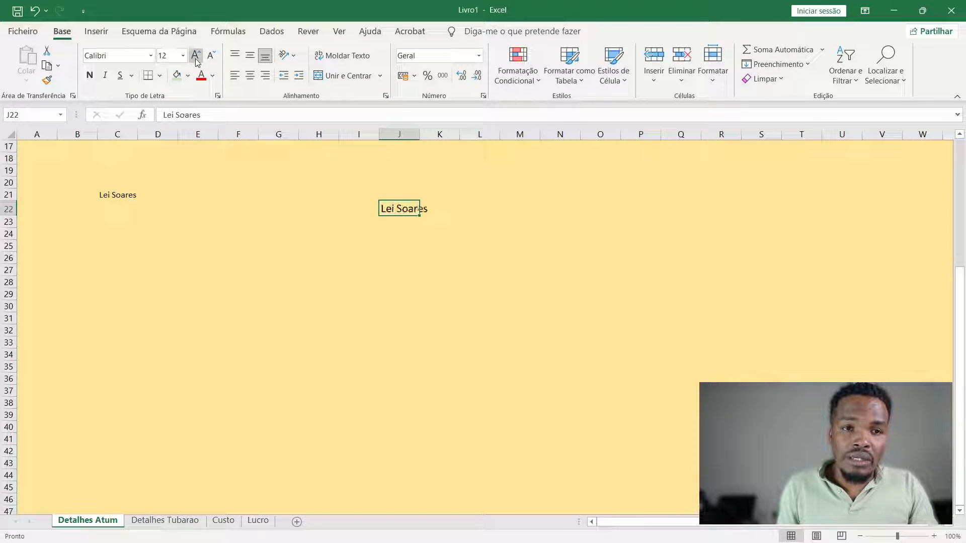
pyautogui.click(195, 59)
pyautogui.click(195, 58)
pyautogui.click(195, 58)
pyautogui.click(183, 56)
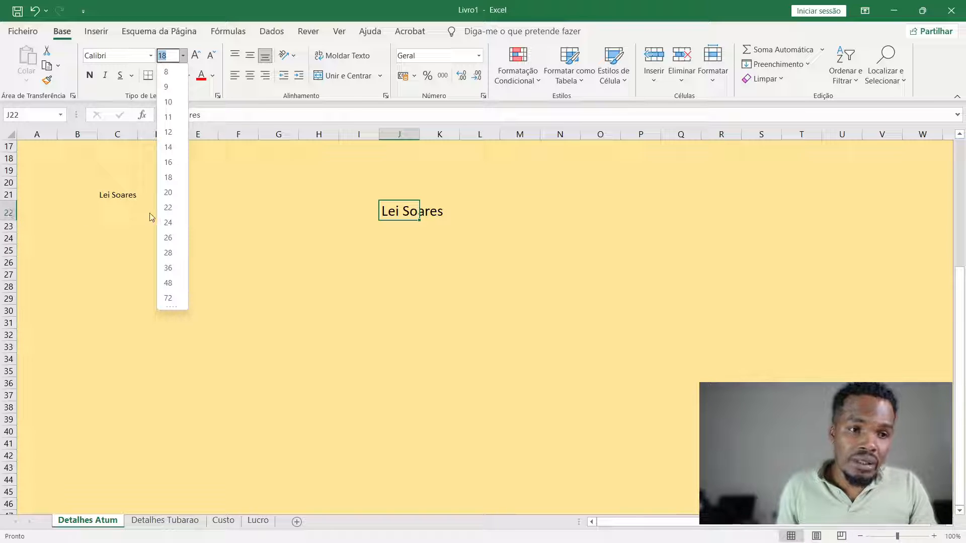
pyautogui.click(168, 268)
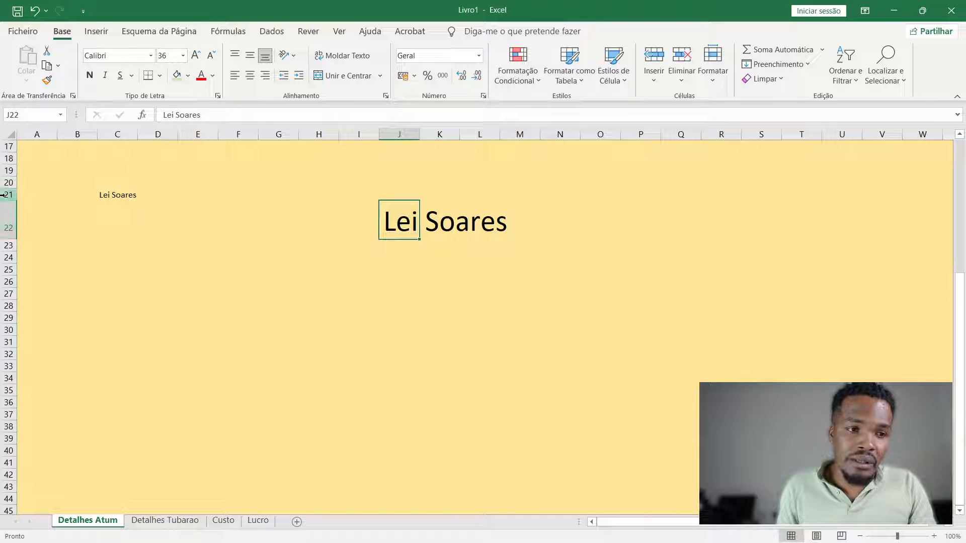
# Step: Widen column J by dragging the J/K column header border
pyautogui.click(8, 229)
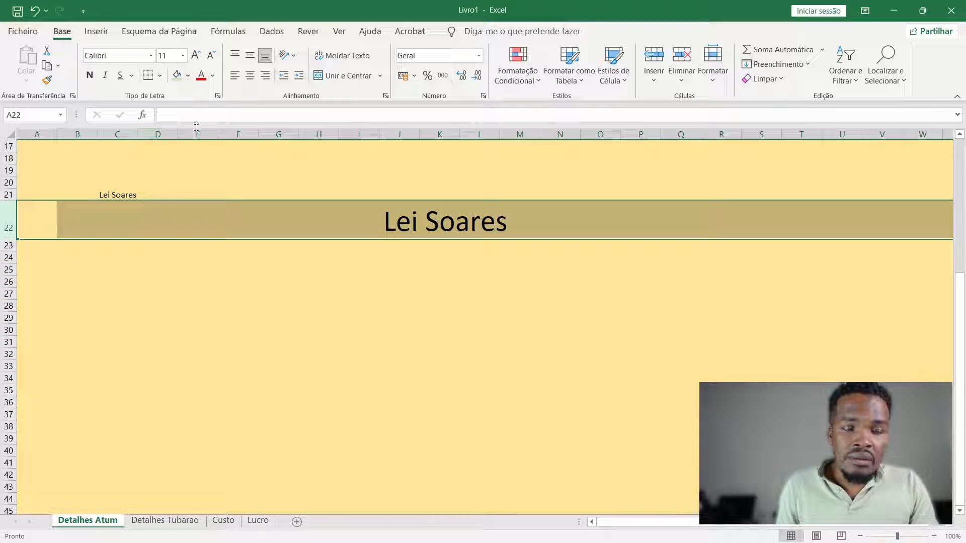
pyautogui.click(400, 213)
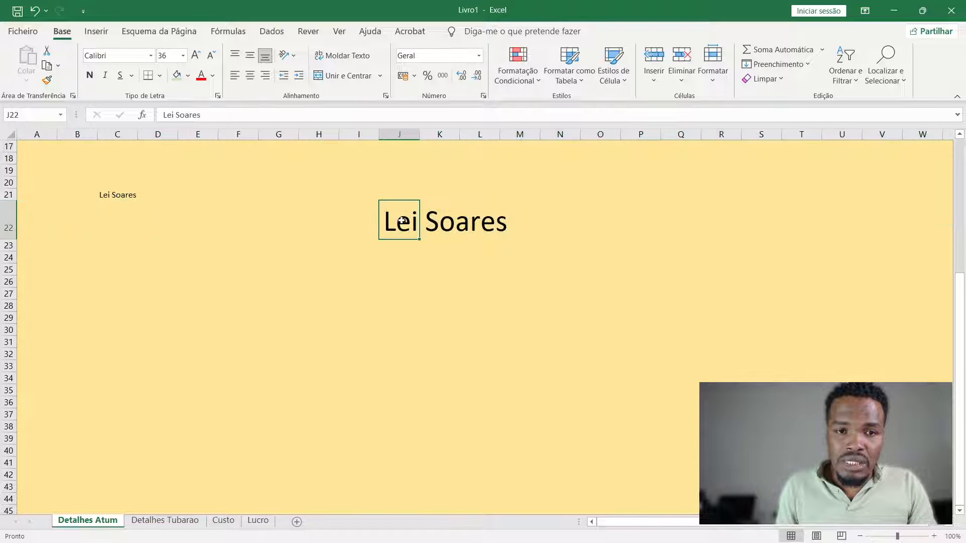
pyautogui.moveTo(419, 134)
pyautogui.mouseDown()
pyautogui.moveTo(580, 134)
pyautogui.moveTo(411, 135)
pyautogui.mouseUp()
# Step: Auto-fit column J to the name and try bold, italic and underline, leaving it plain
pyautogui.doubleClick(414, 135)
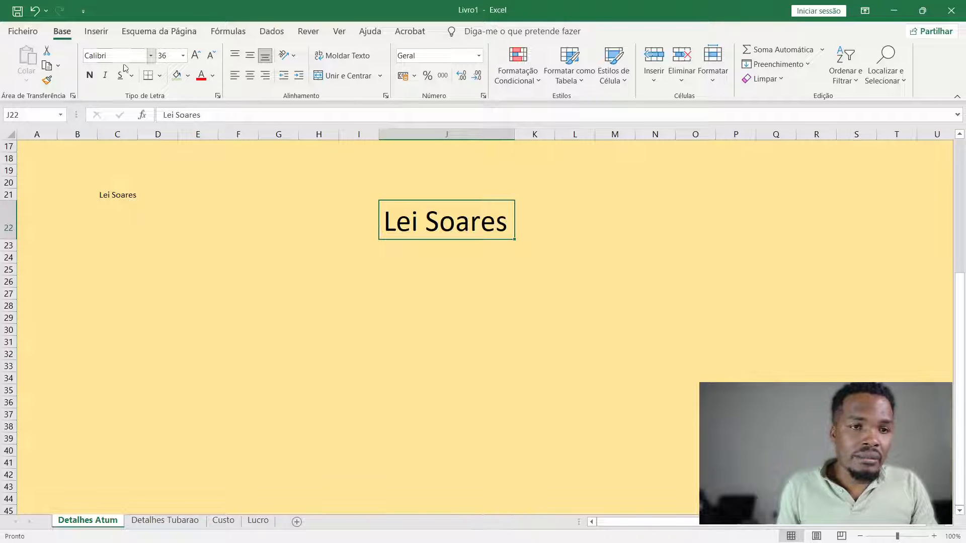
pyautogui.click(94, 80)
pyautogui.click(94, 81)
pyautogui.click(95, 81)
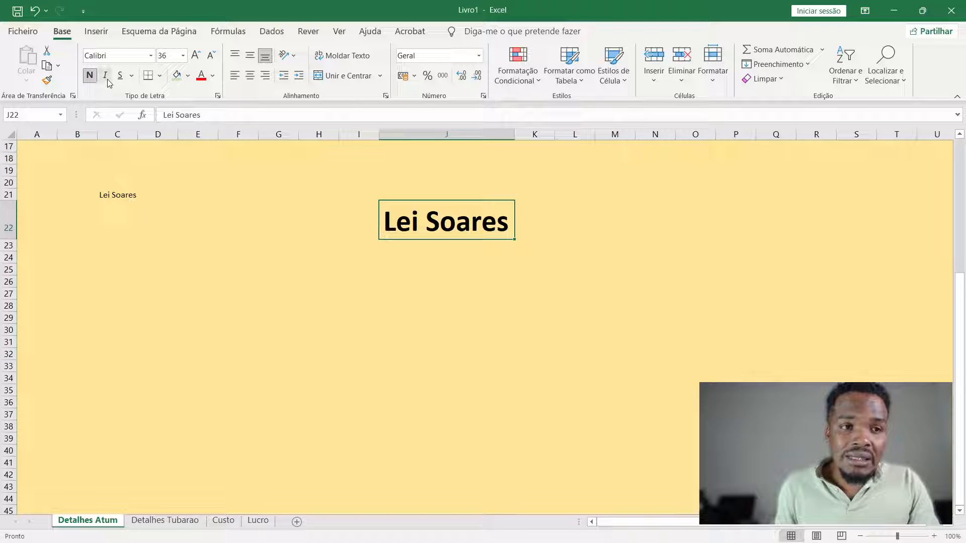
pyautogui.click(107, 78)
pyautogui.click(108, 81)
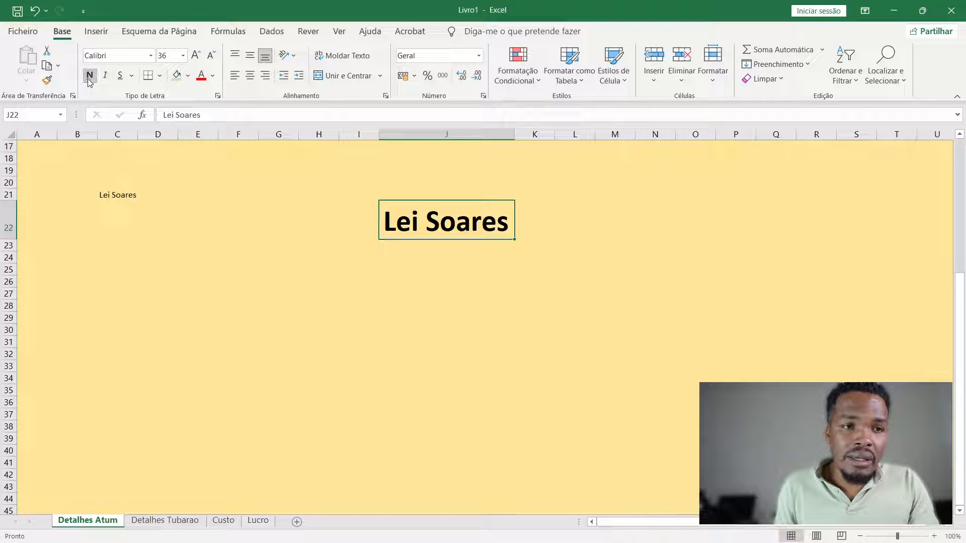
pyautogui.click(91, 78)
pyautogui.click(121, 78)
pyautogui.click(120, 76)
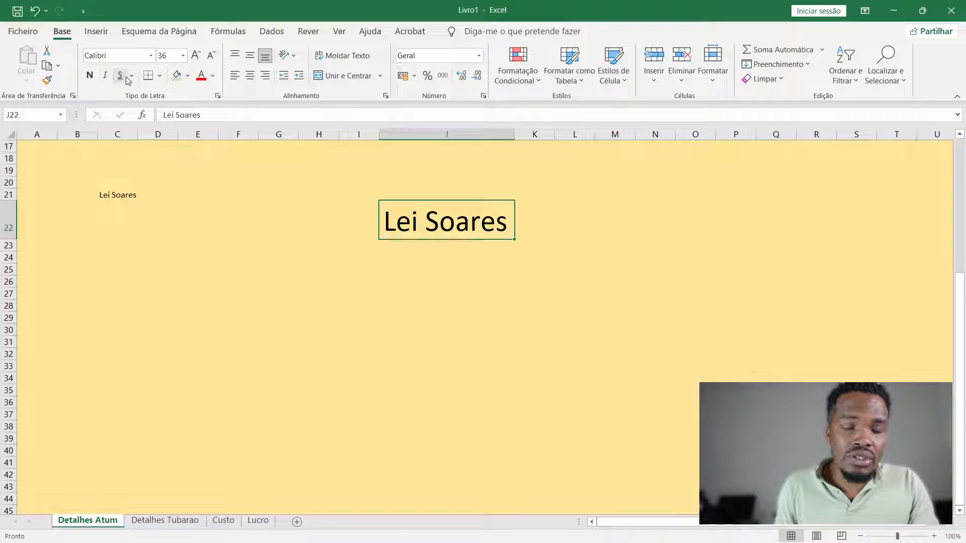
# Step: Give H21:K30 borders on every cell with a thick outside edge
pyautogui.click(161, 80)
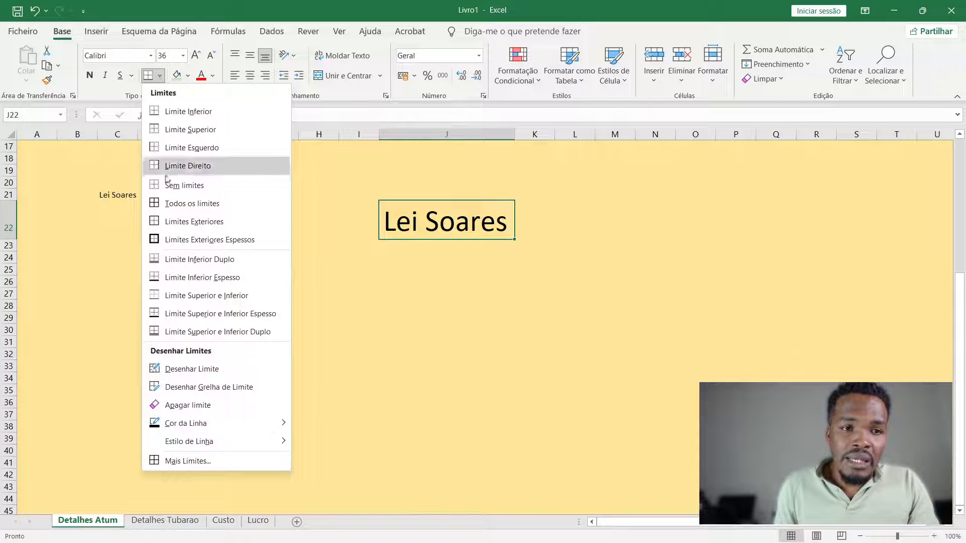
pyautogui.click(170, 206)
pyautogui.moveTo(319, 197); pyautogui.dragTo(553, 334)
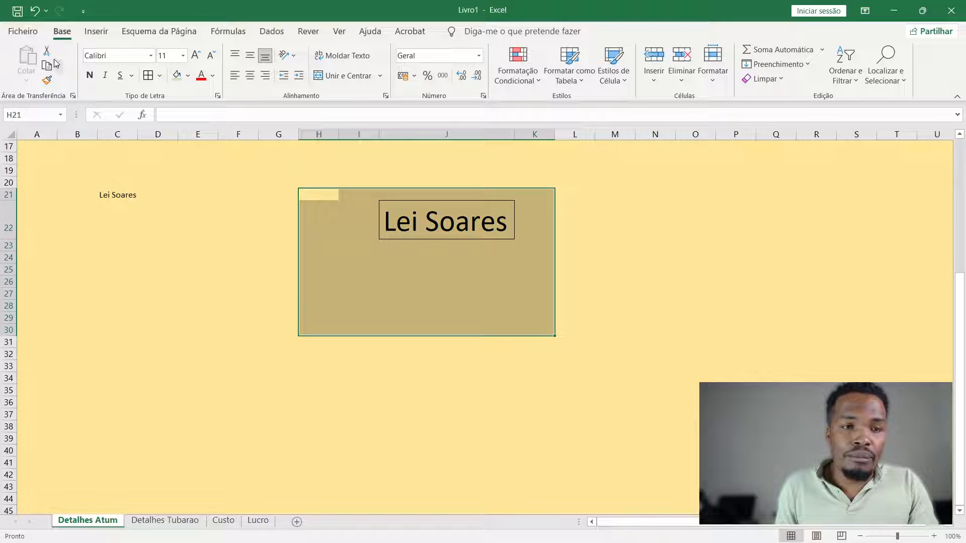
pyautogui.click(148, 77)
pyautogui.click(159, 75)
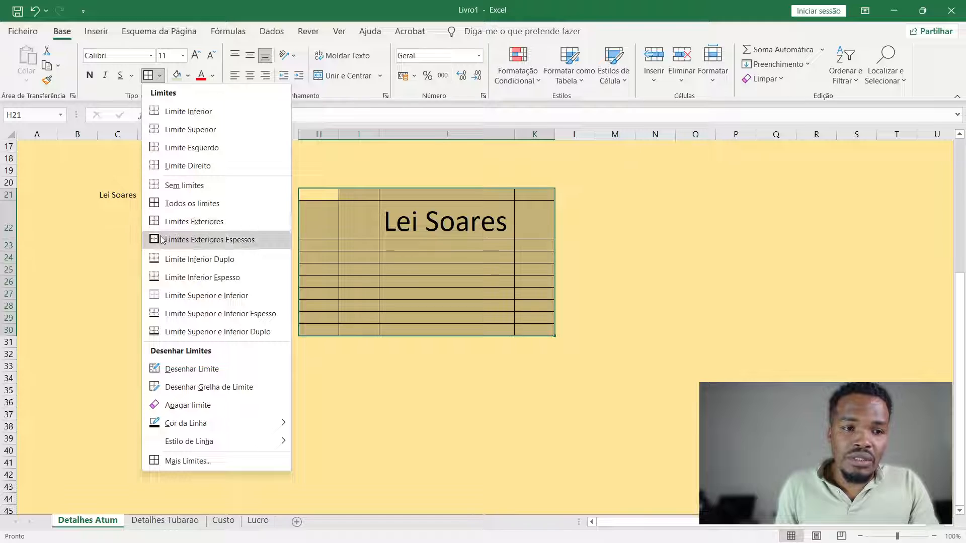
pyautogui.click(209, 239)
# Step: Apply a border to the title row H22:K22, then select I22:K22 for further borders
pyautogui.click(542, 259)
pyautogui.moveTo(323, 199); pyautogui.dragTo(528, 224)
pyautogui.click(347, 207)
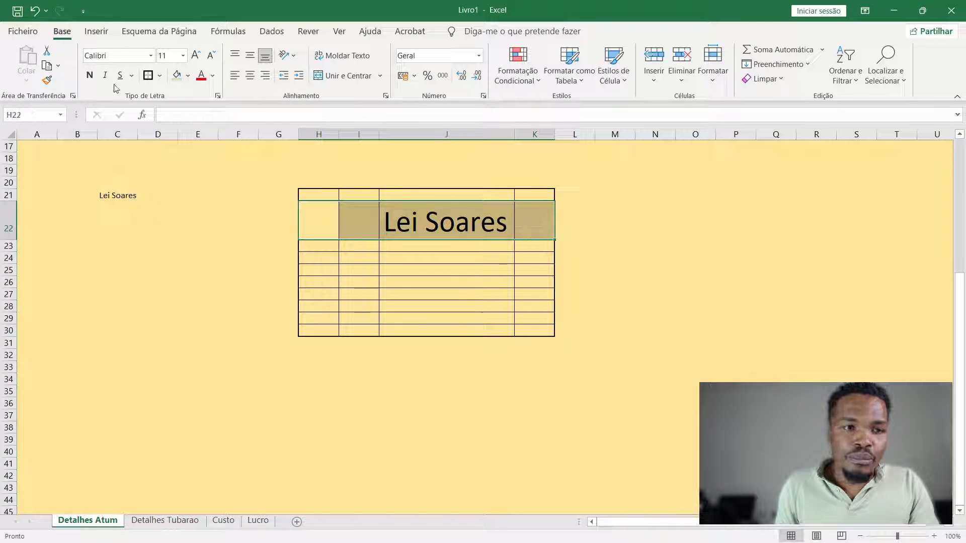
pyautogui.click(147, 76)
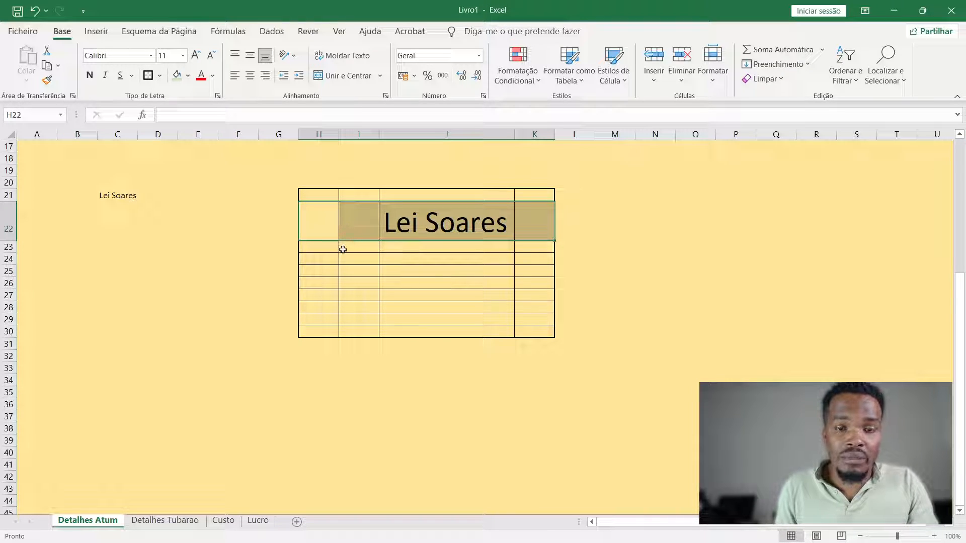
pyautogui.click(317, 220)
pyautogui.click(615, 271)
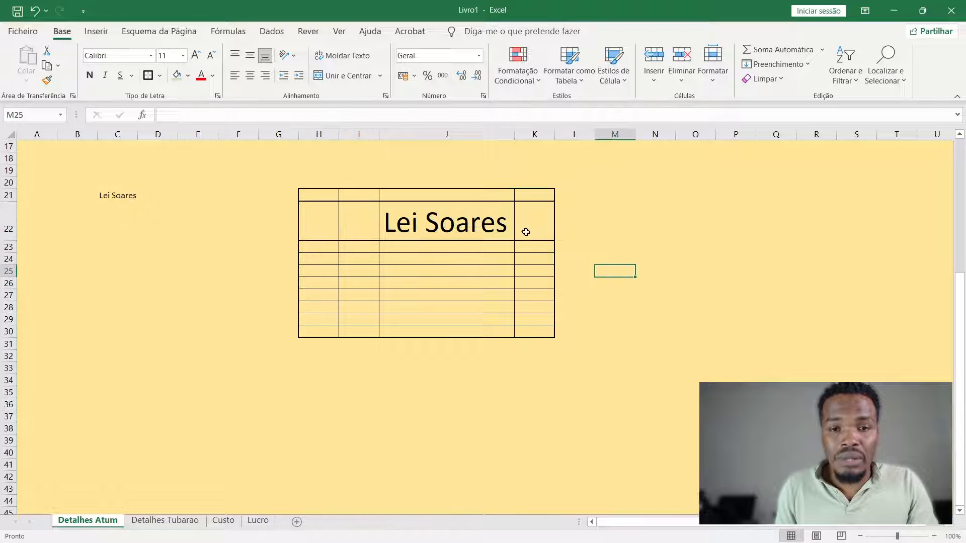
pyautogui.moveTo(524, 219); pyautogui.dragTo(349, 221)
pyautogui.click(159, 77)
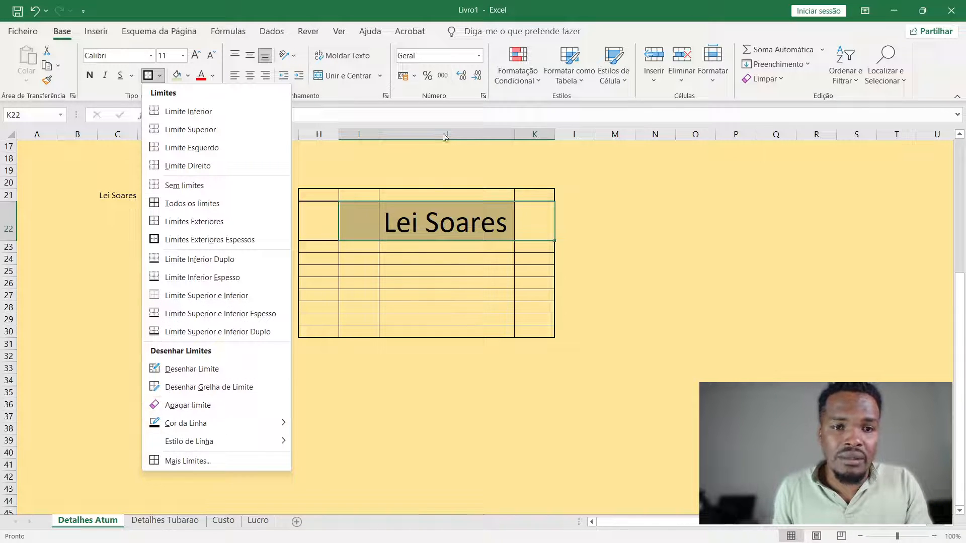
pyautogui.click(392, 169)
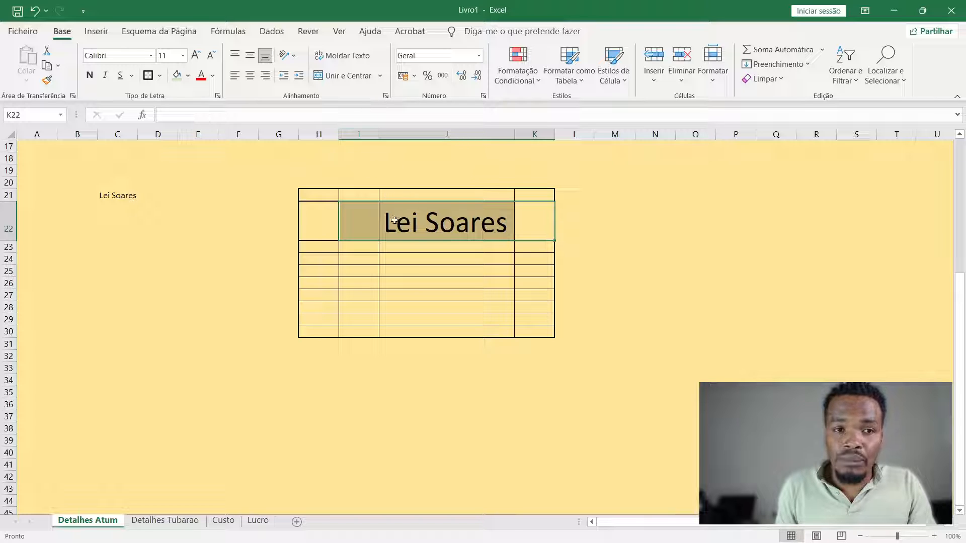
pyautogui.click(429, 229)
pyautogui.click(373, 226)
pyautogui.click(428, 223)
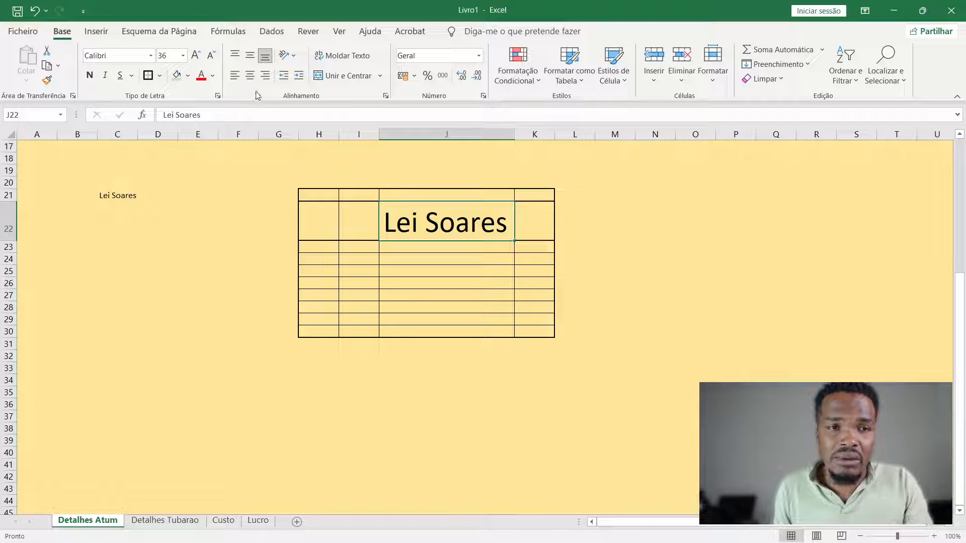
# Step: Indent the name in J22 by one step and make row 22 much taller
pyautogui.click(299, 76)
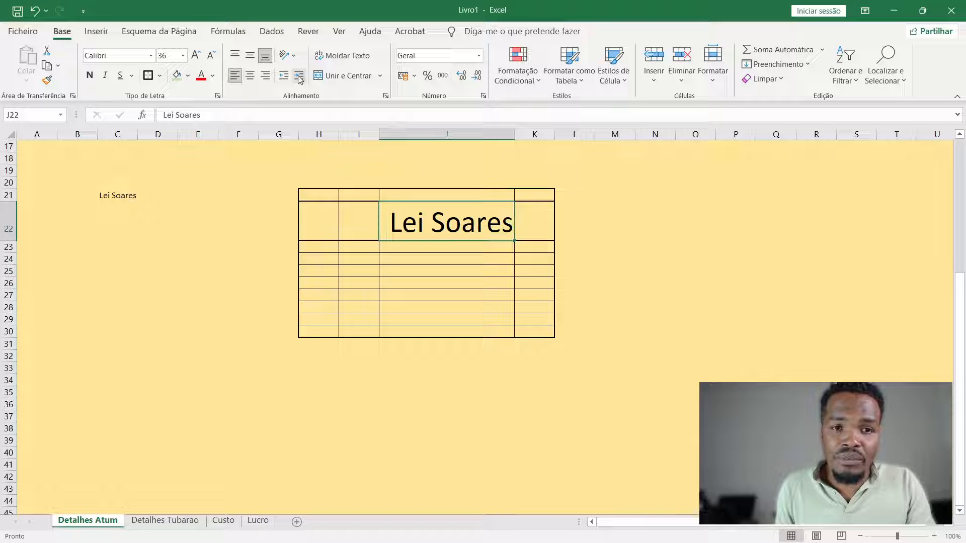
pyautogui.click(299, 76)
pyautogui.hotkey('ctrl', 'z')
pyautogui.hotkey('ctrl', 'z')
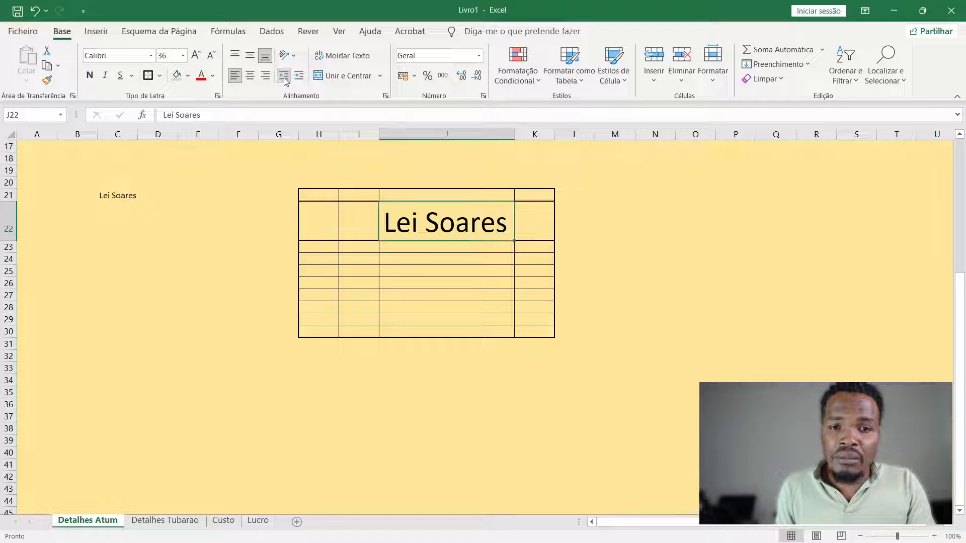
pyautogui.click(299, 76)
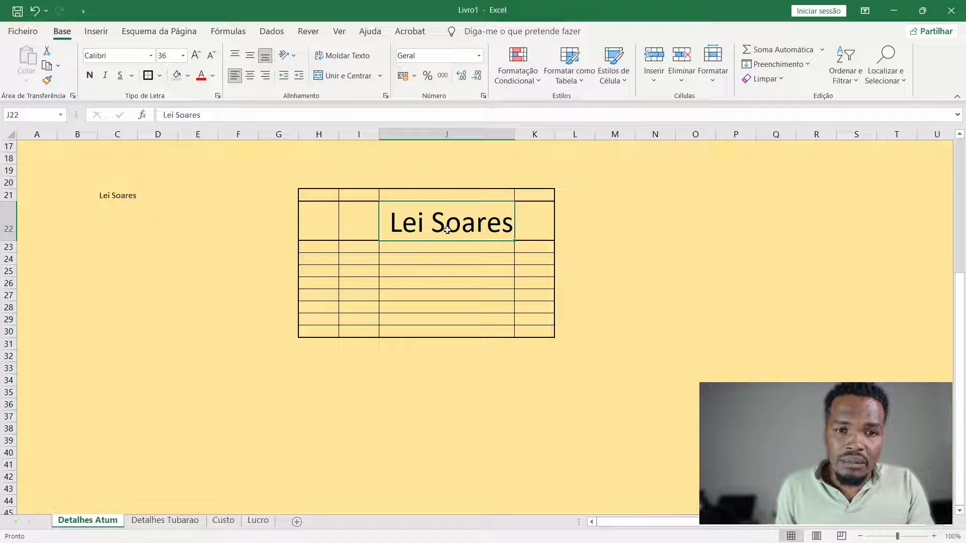
pyautogui.moveTo(9, 241); pyautogui.dragTo(12, 355)
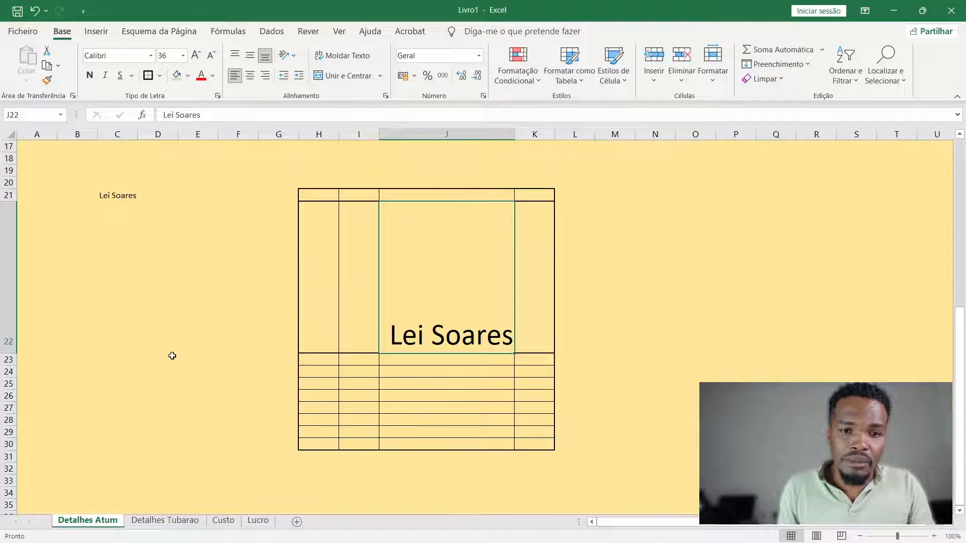
# Step: Bottom-align the name in J22 and wrap it onto two lines
pyautogui.click(251, 59)
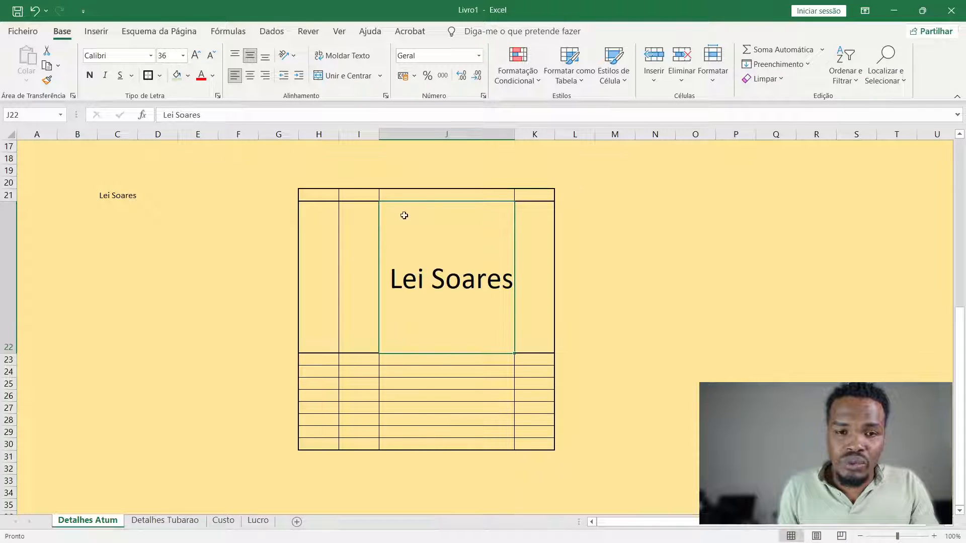
pyautogui.click(235, 56)
pyautogui.click(265, 56)
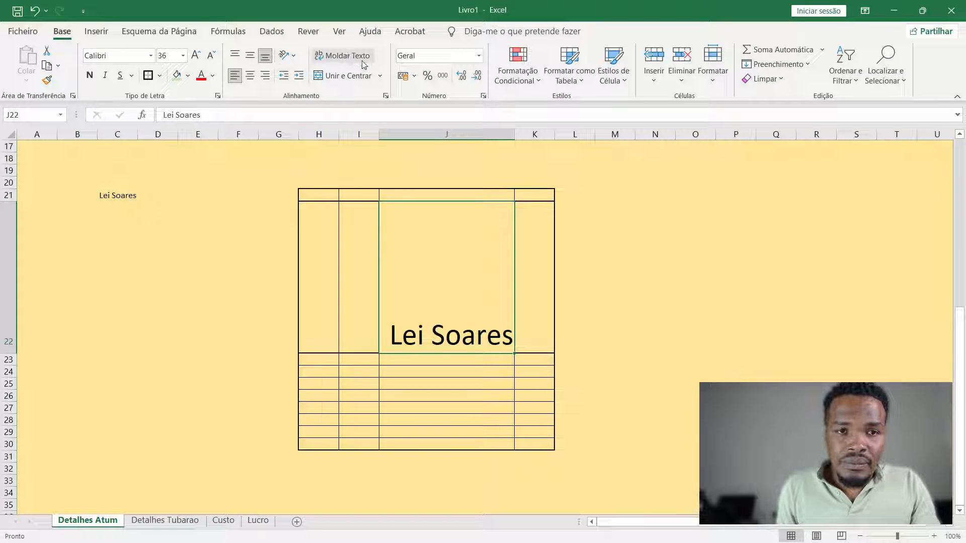
pyautogui.click(333, 56)
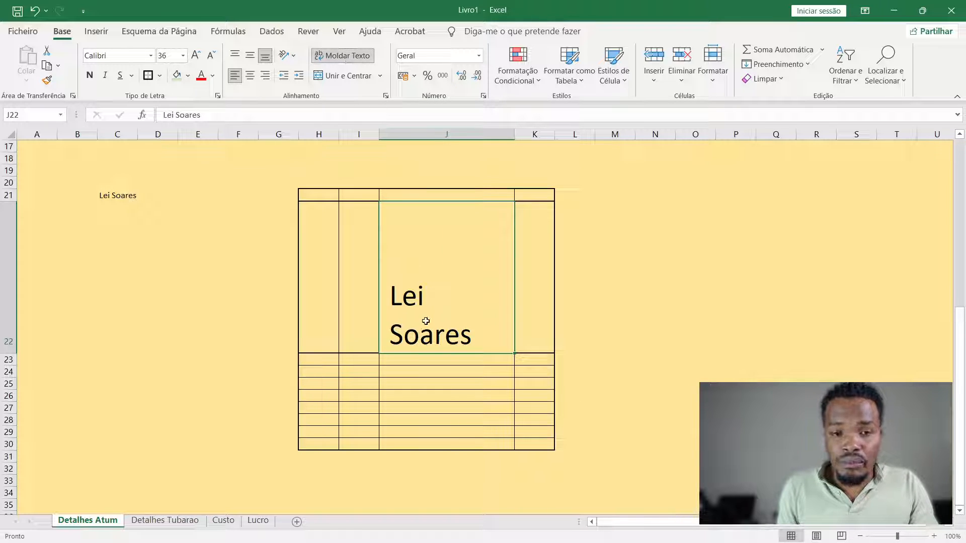
pyautogui.click(342, 56)
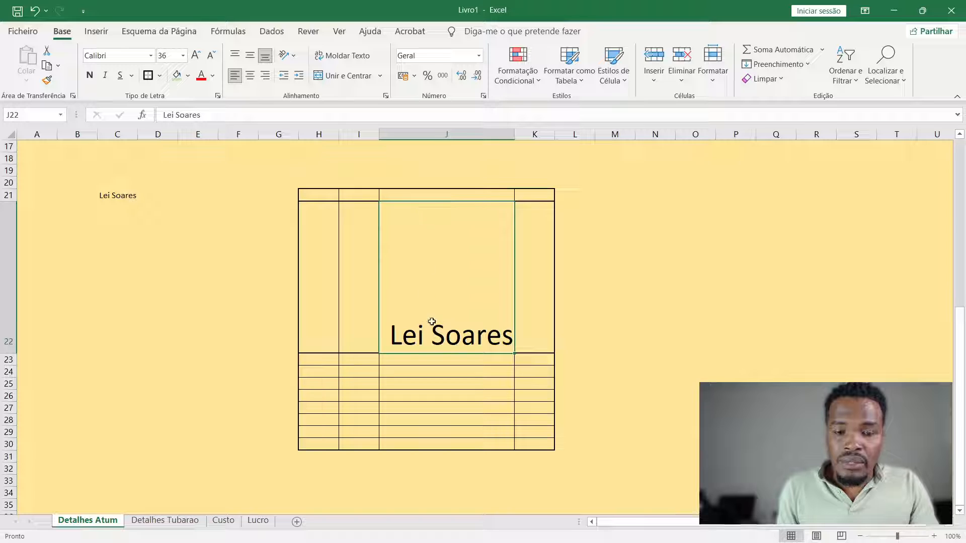
pyautogui.click(342, 55)
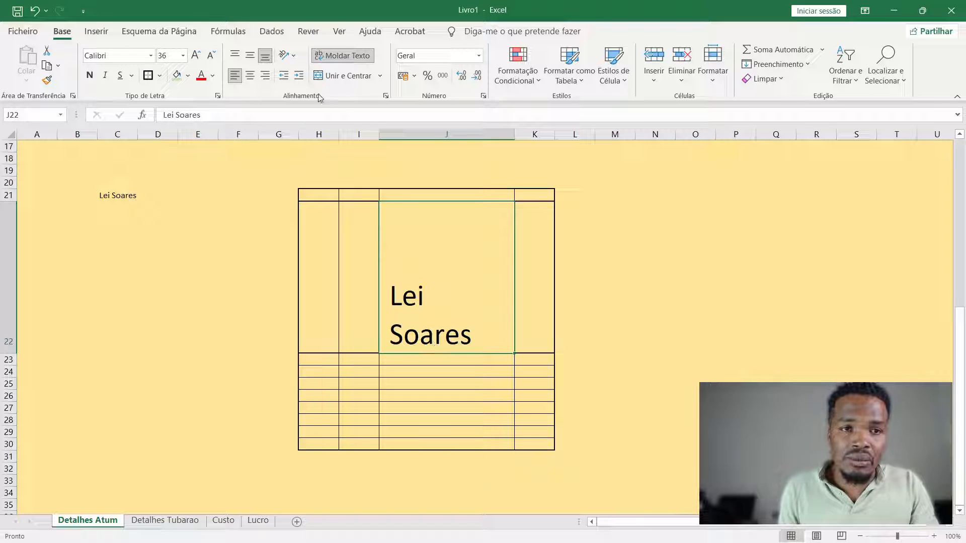
# Step: Stack the J22 name vertically and make row 22 even taller
pyautogui.click(293, 55)
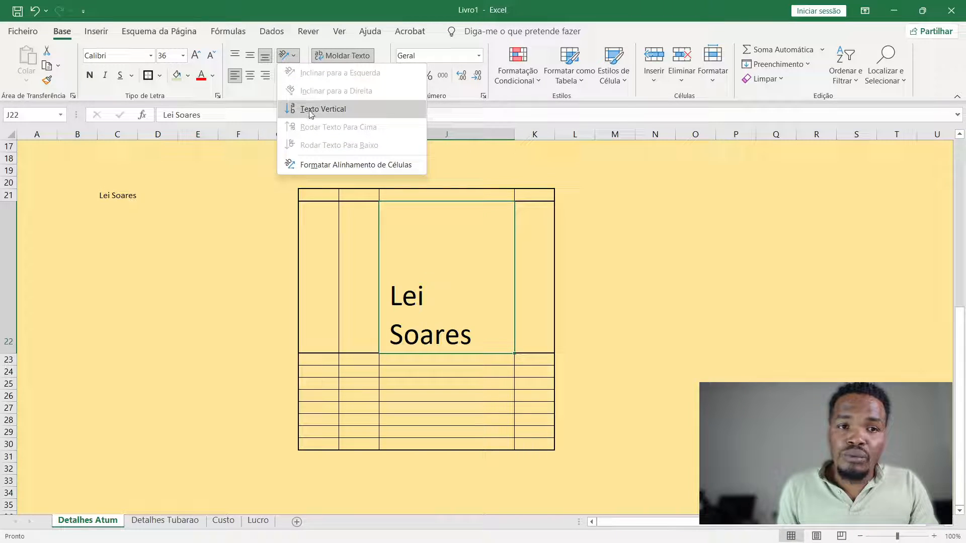
pyautogui.click(338, 115)
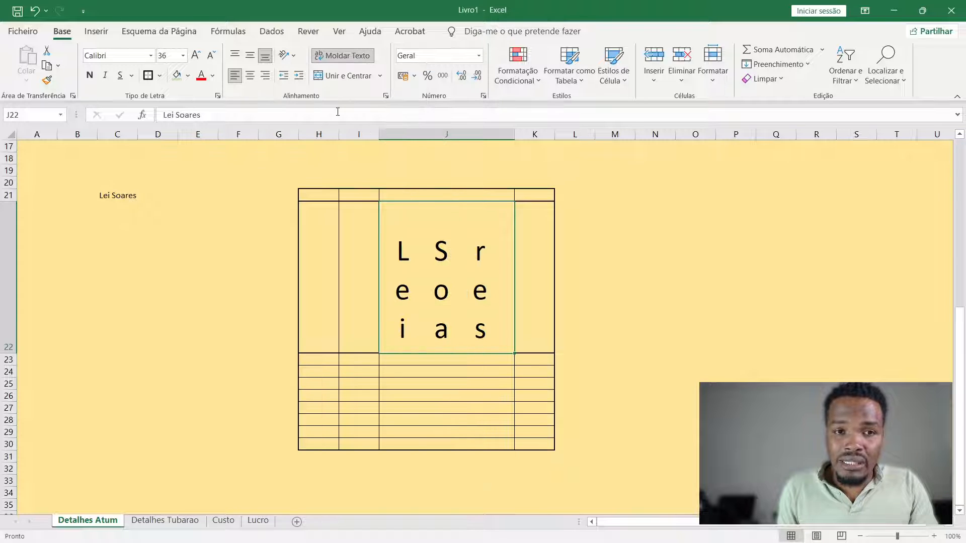
pyautogui.click(288, 56)
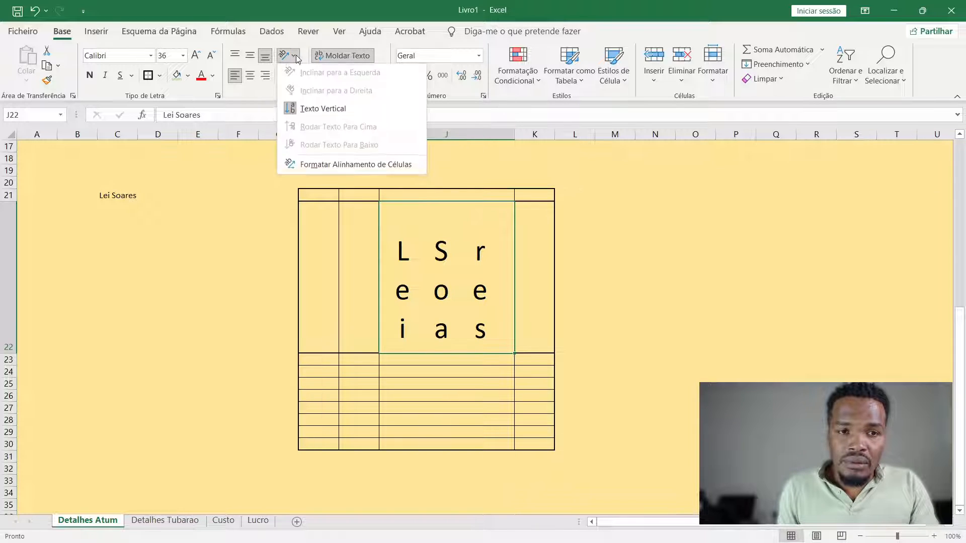
pyautogui.click(18, 357)
pyautogui.moveTo(18, 354); pyautogui.dragTo(18, 448)
pyautogui.scroll(-3, 20, 395)
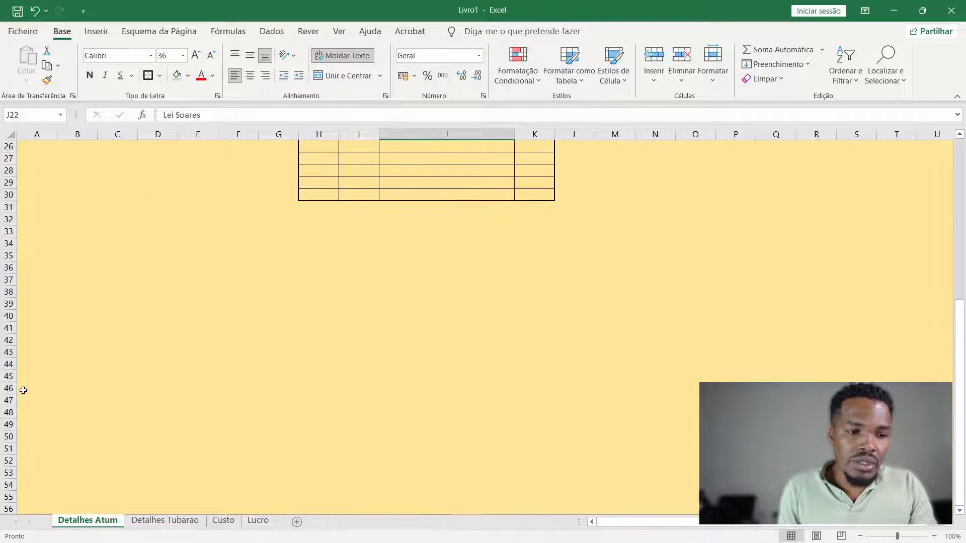
pyautogui.scroll(2, 23, 224)
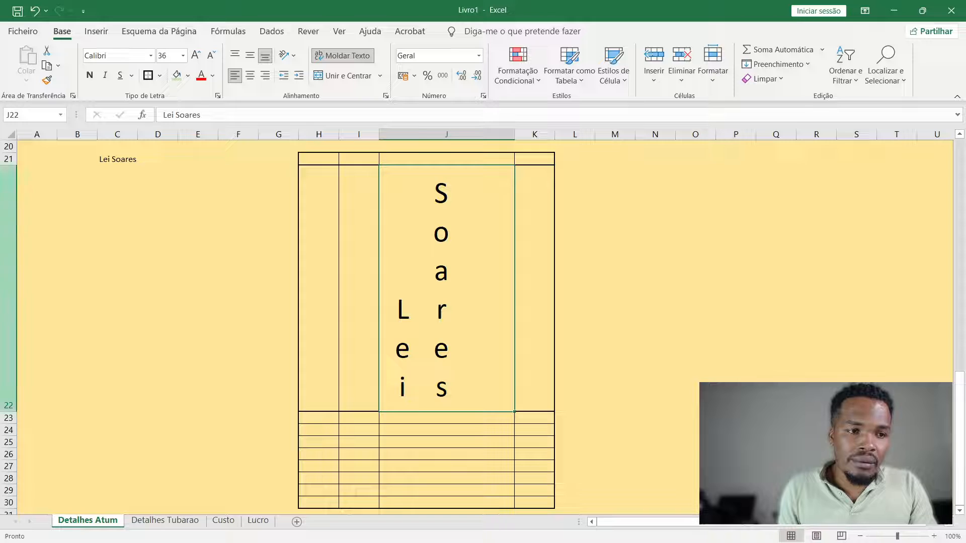
# Step: Shrink the title to 18 pt and centre it horizontally in J22
pyautogui.click(211, 57)
pyautogui.click(211, 57)
pyautogui.click(210, 57)
pyautogui.click(210, 57)
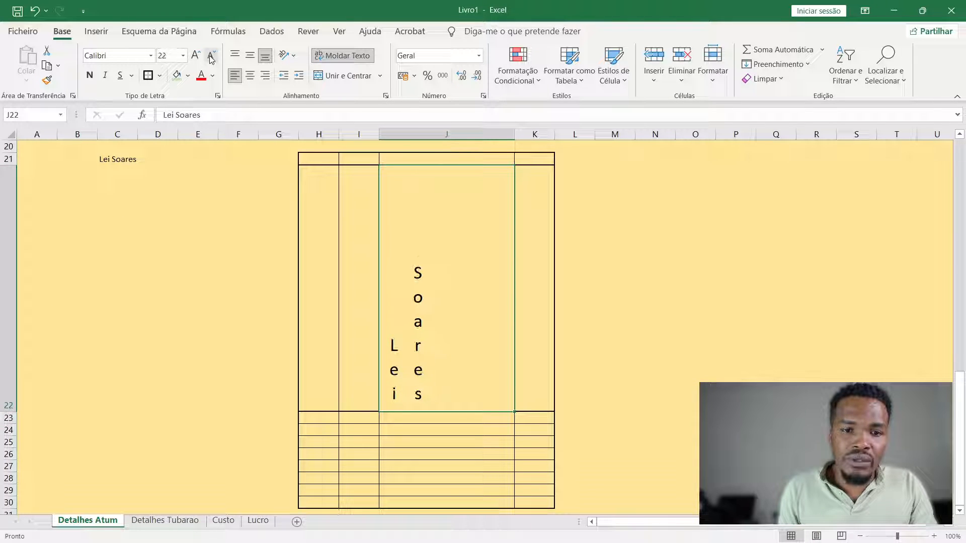
pyautogui.click(210, 57)
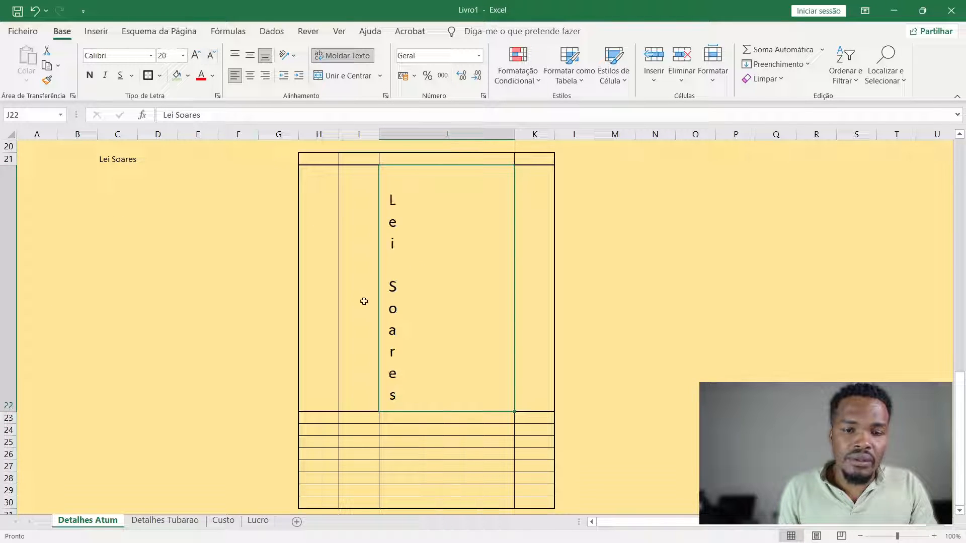
pyautogui.click(211, 55)
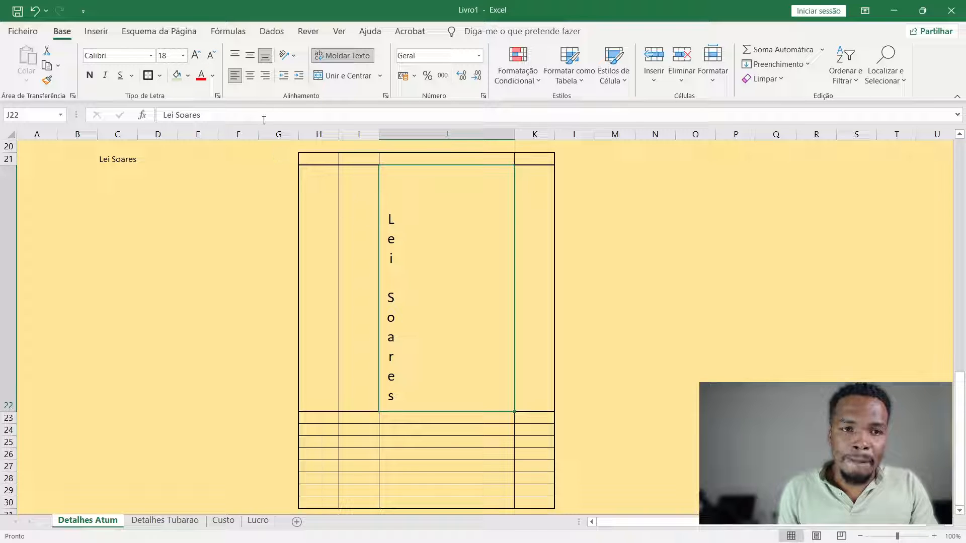
pyautogui.click(251, 76)
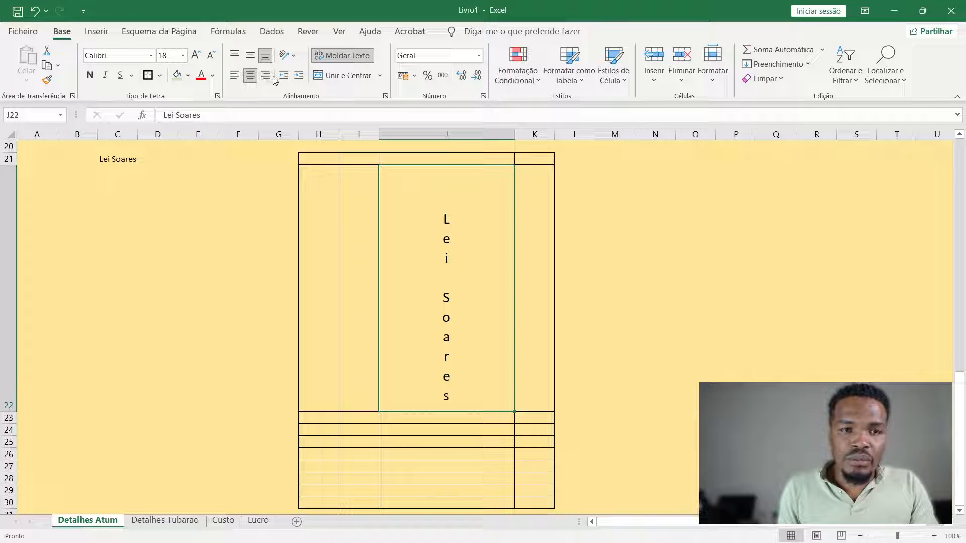
pyautogui.click(265, 76)
pyautogui.click(235, 77)
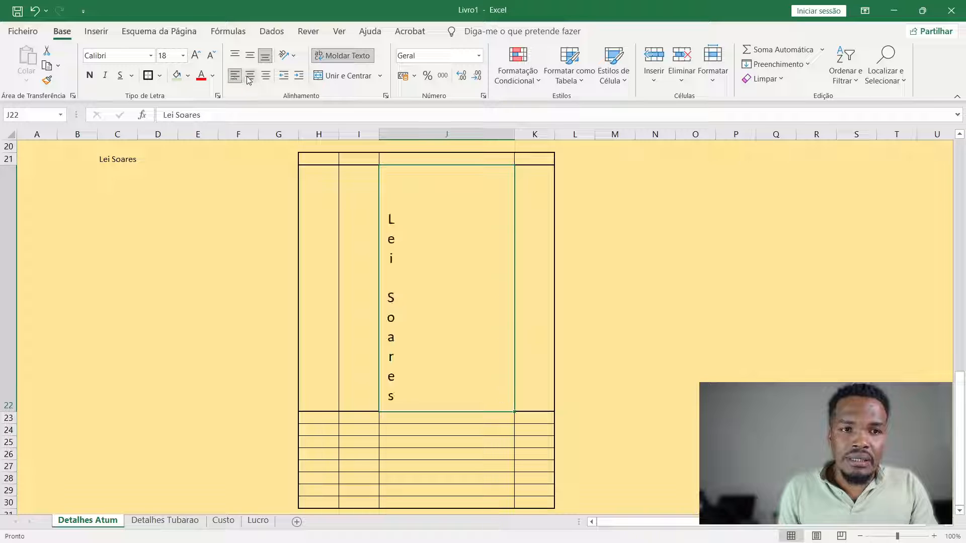
pyautogui.click(250, 75)
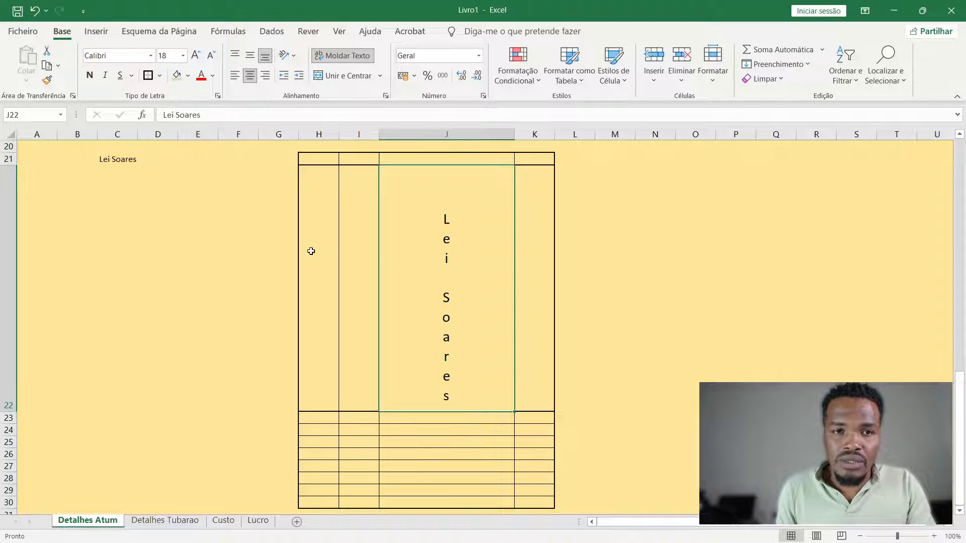
# Step: Shorten row 22 and switch the J22 title back to horizontal text
pyautogui.click(638, 236)
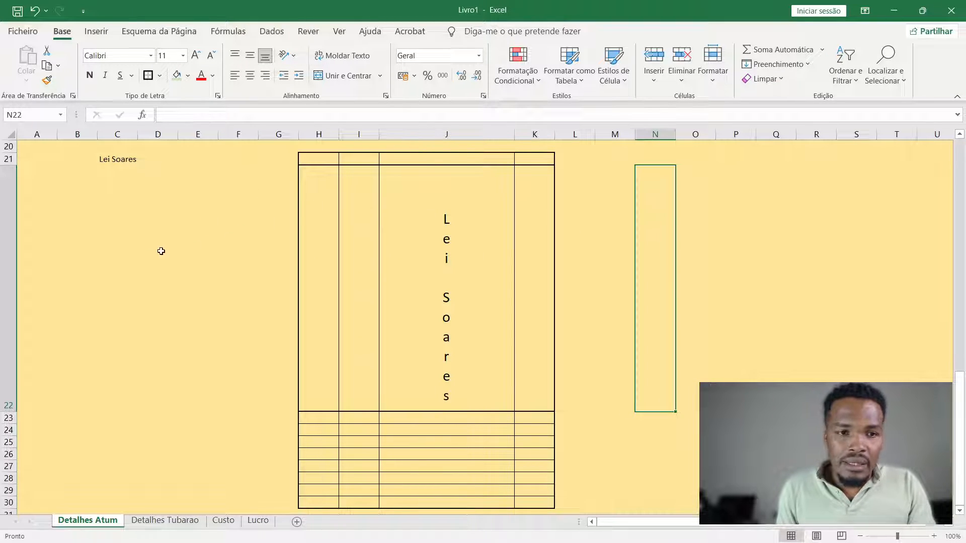
pyautogui.moveTo(9, 412); pyautogui.dragTo(21, 199)
pyautogui.scroll(2, 453, 222)
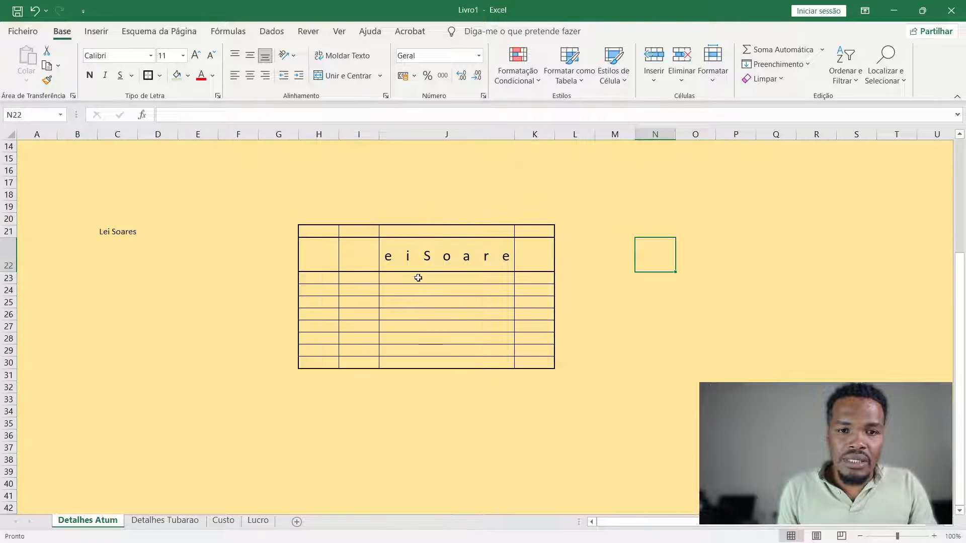
pyautogui.click(421, 254)
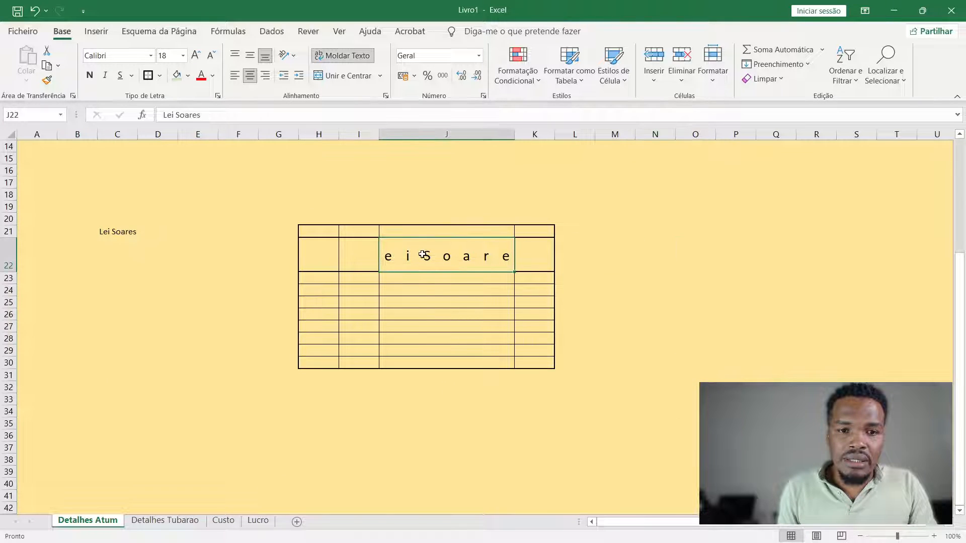
pyautogui.click(289, 57)
pyautogui.click(324, 107)
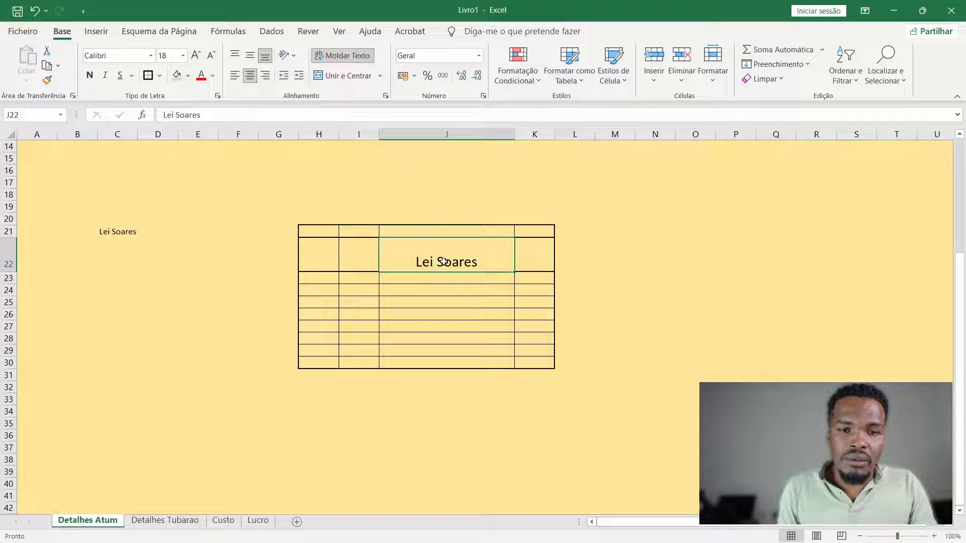
pyautogui.scroll(4, 317, 300)
pyautogui.scroll(-3, 315, 322)
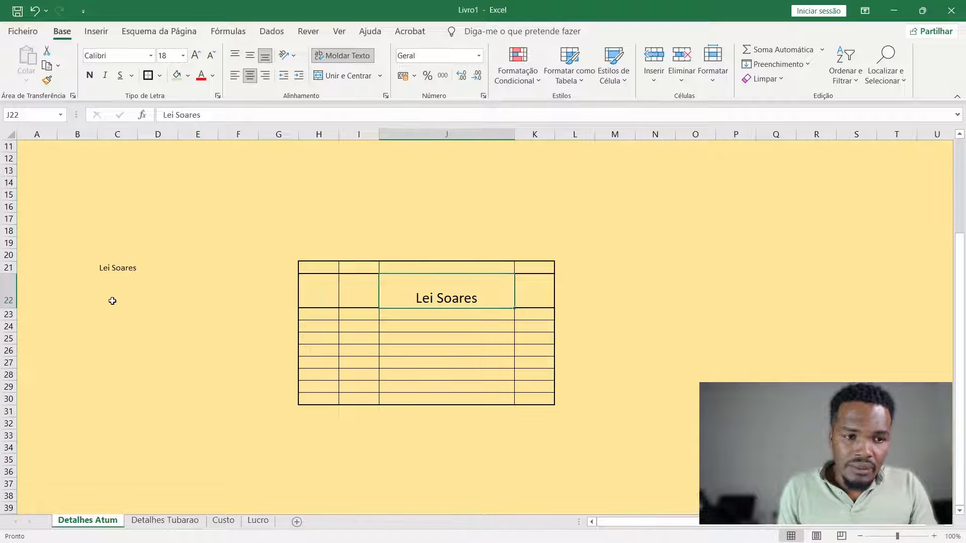
pyautogui.moveTo(112, 301); pyautogui.dragTo(252, 390)
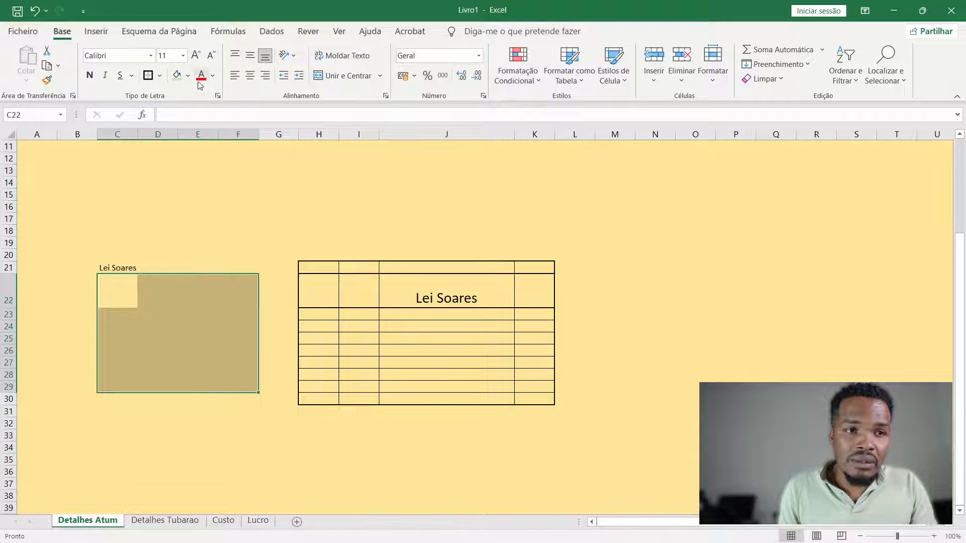
# Step: Put borders on every cell of C22:F29 with Todos os Limites
pyautogui.click(160, 76)
pyautogui.click(172, 205)
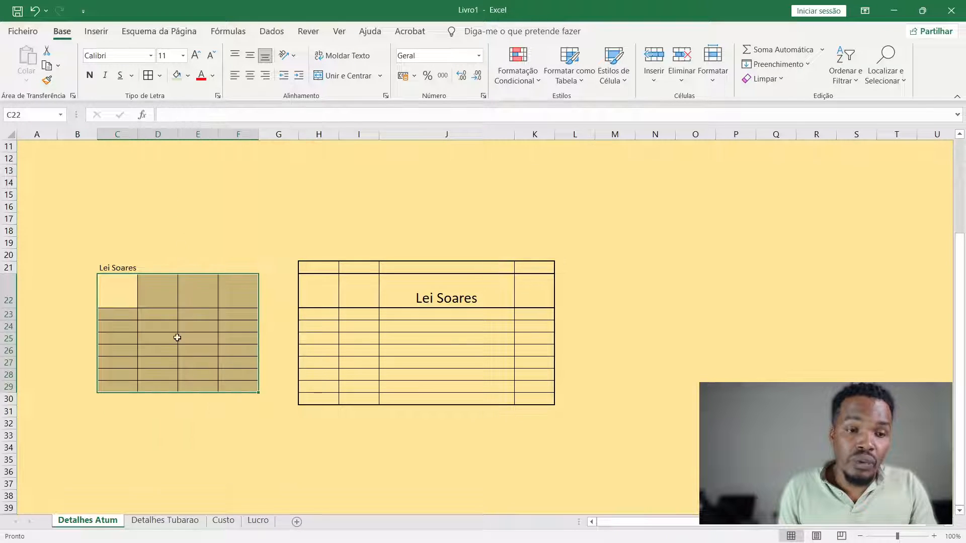
pyautogui.moveTo(164, 360); pyautogui.dragTo(129, 312)
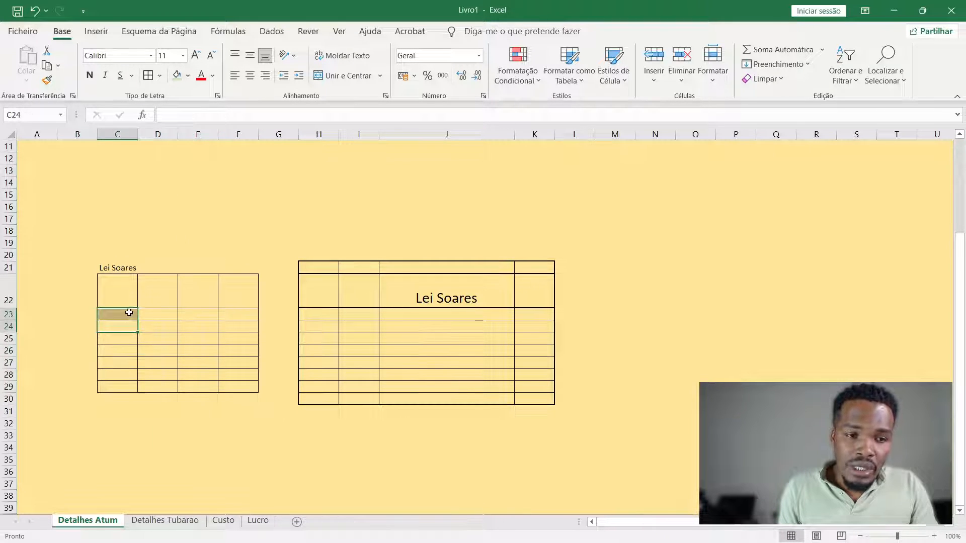
pyautogui.click(121, 317)
pyautogui.click(119, 326)
pyautogui.click(119, 293)
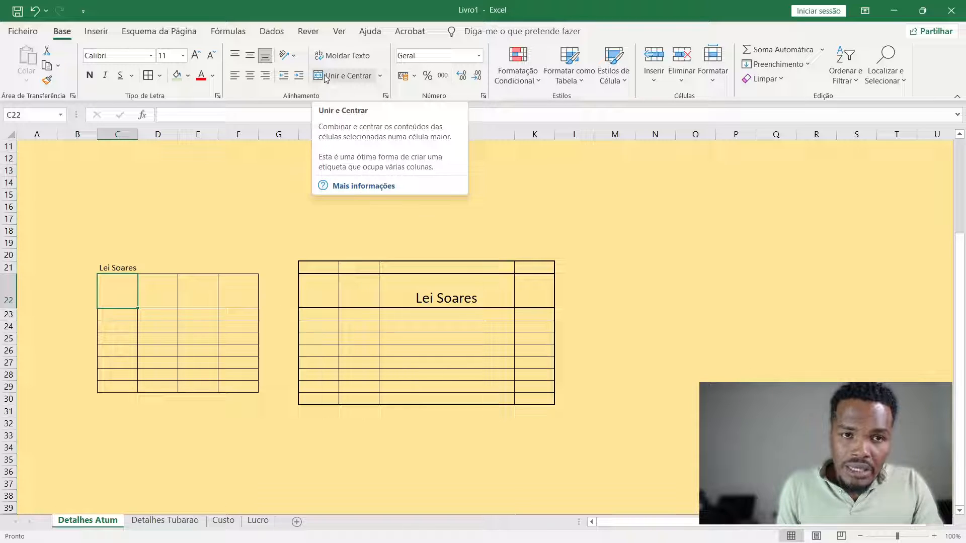
# Step: Merge C23:E23 and E25:F29 into single centred cells with Unir e Centrar
pyautogui.moveTo(119, 314); pyautogui.dragTo(223, 384)
pyautogui.click(344, 75)
pyautogui.click(196, 386)
pyautogui.click(344, 75)
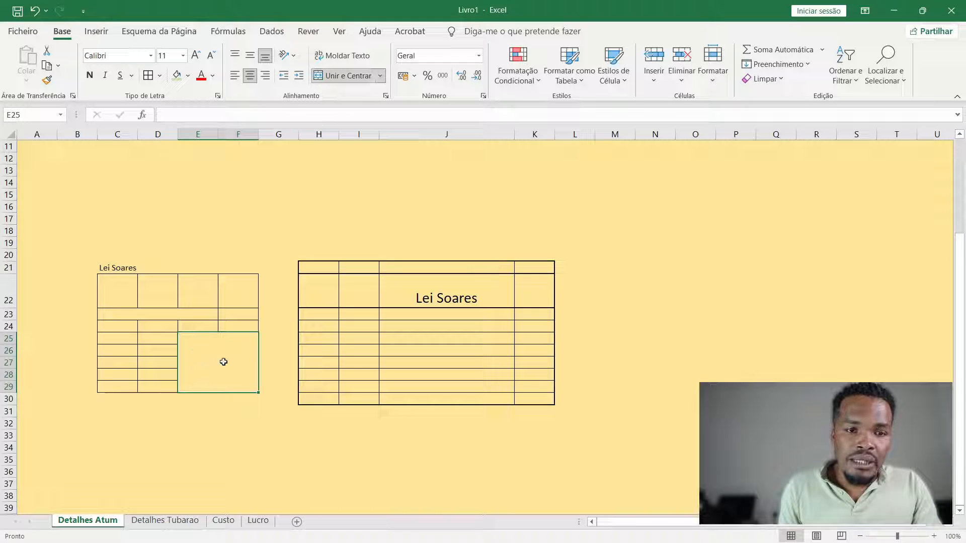
pyautogui.click(177, 313)
pyautogui.moveTo(148, 328); pyautogui.dragTo(146, 361)
pyautogui.moveTo(145, 375)
pyautogui.mouseDown()
pyautogui.moveTo(142, 389)
pyautogui.moveTo(151, 385)
pyautogui.mouseUp()
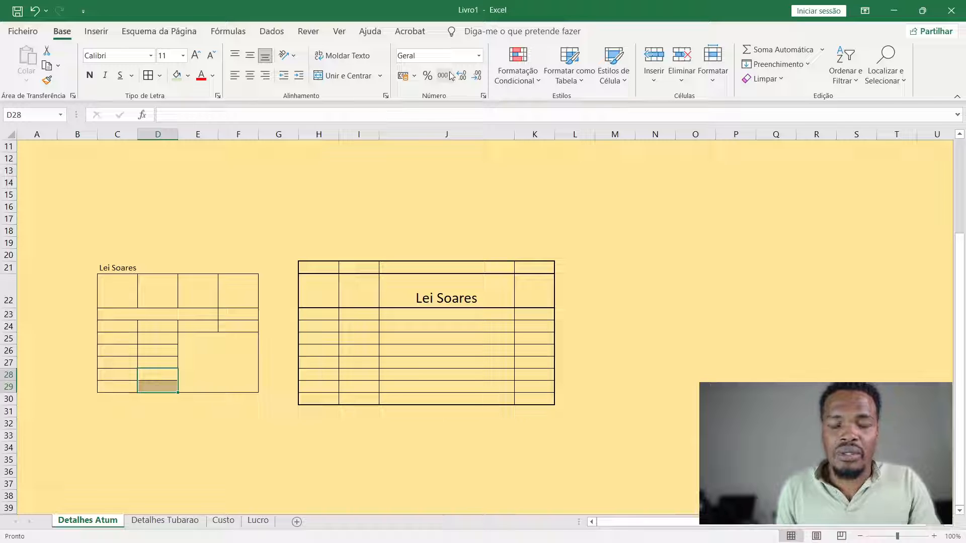
pyautogui.click(479, 56)
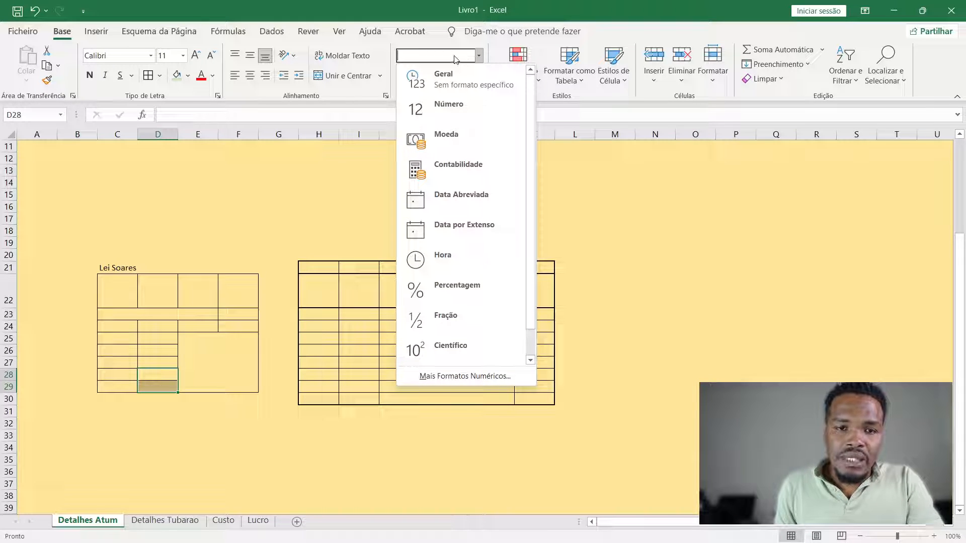
pyautogui.click(326, 186)
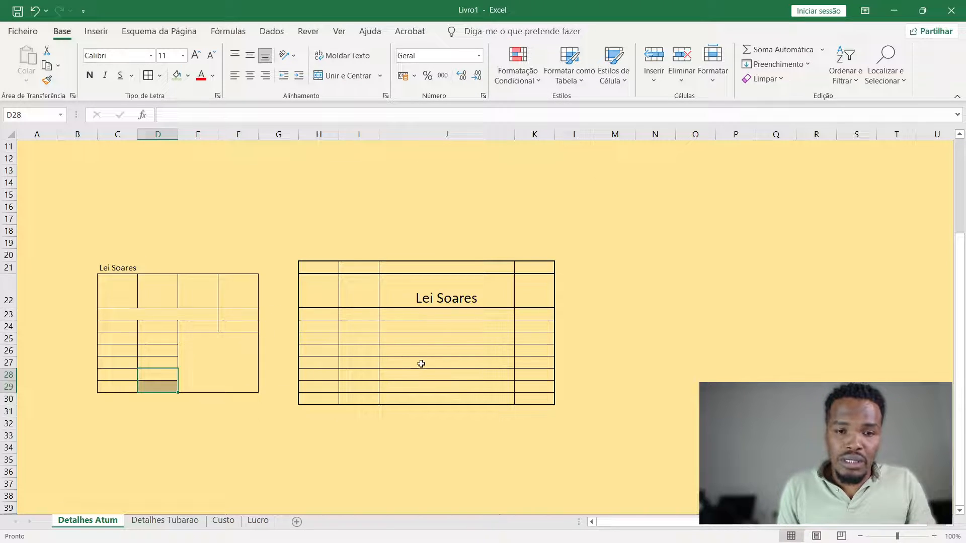
# Step: Number cells H24:H27 from 1 to 4
pyautogui.moveTo(404, 329); pyautogui.dragTo(384, 340)
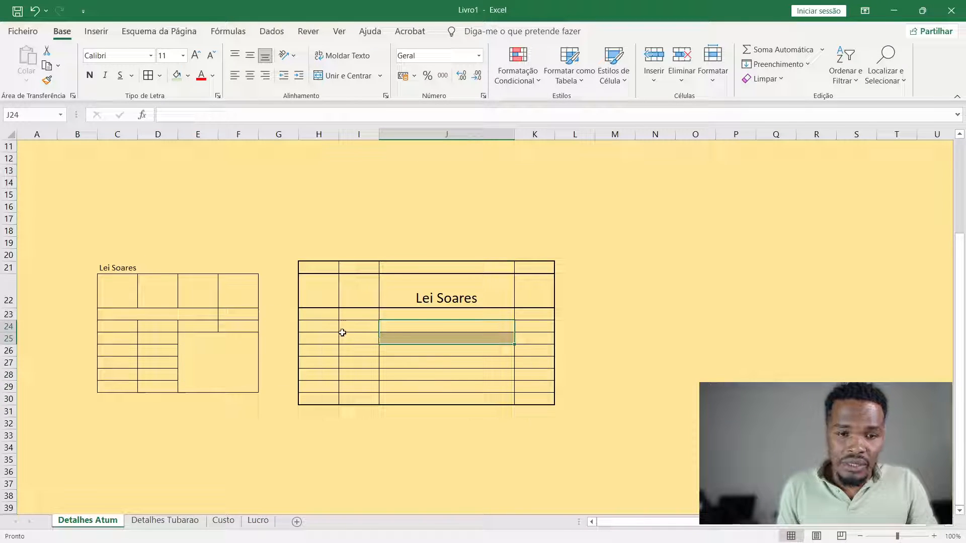
pyautogui.click(310, 325)
pyautogui.write('1')
pyautogui.press('Return')
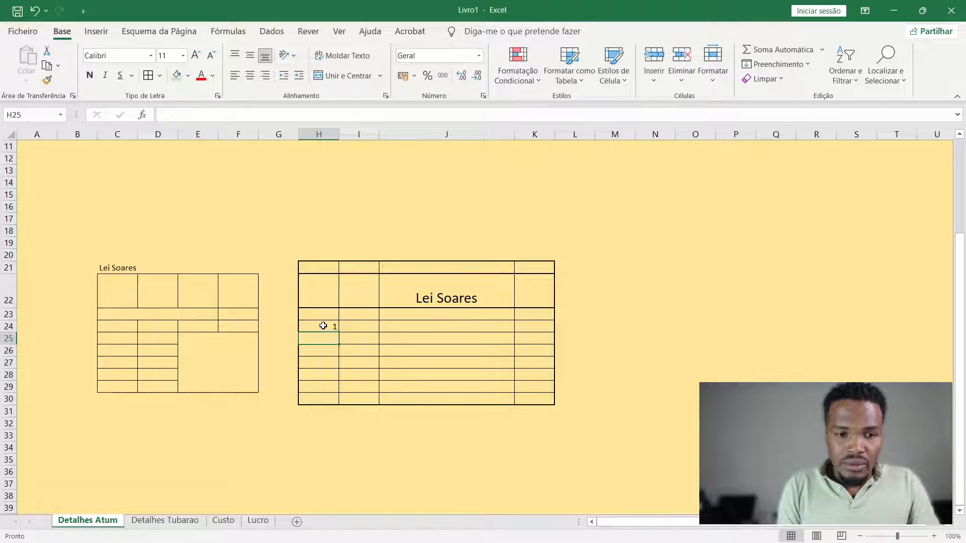
pyautogui.write('2')
pyautogui.press('Return')
pyautogui.write('3')
pyautogui.press('Return')
pyautogui.write('3')
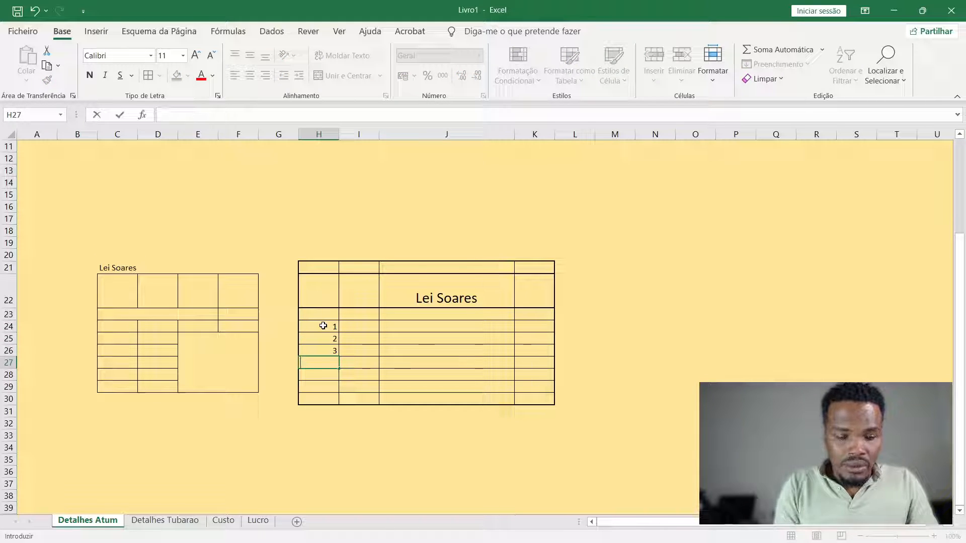
pyautogui.press('Return')
# Step: Enter 34, 45 and 34 into I24:I26 and select those three values
pyautogui.click(370, 331)
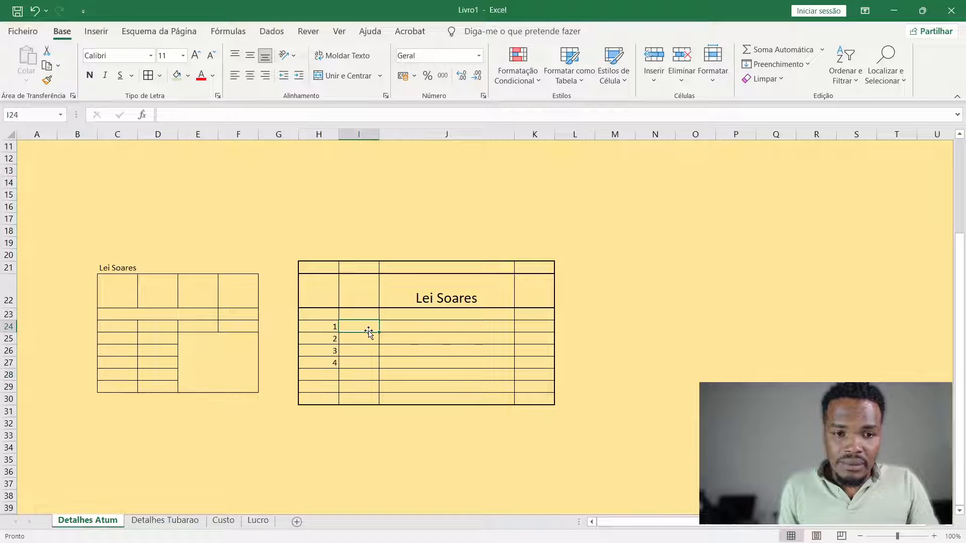
pyautogui.write('34')
pyautogui.press('Return')
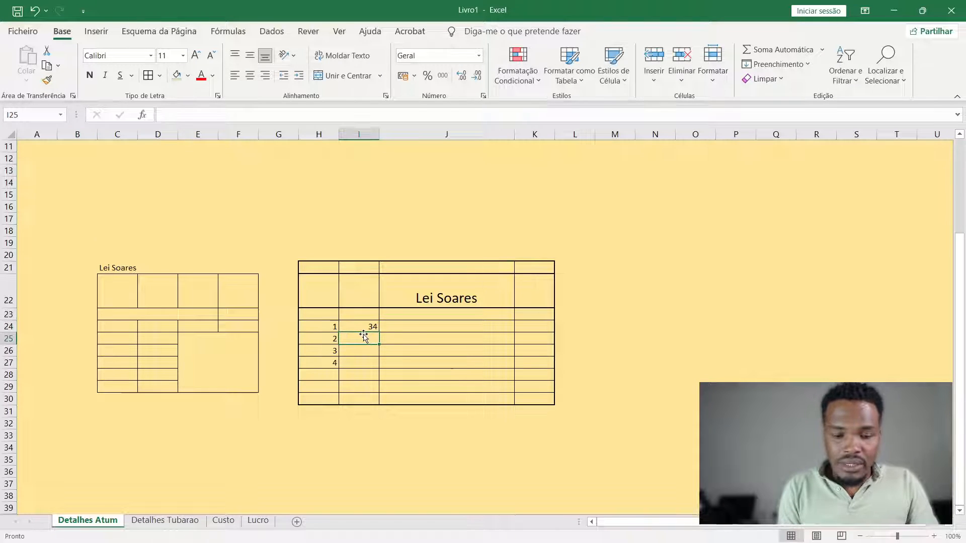
pyautogui.write('45')
pyautogui.press('Return')
pyautogui.write('34')
pyautogui.press('Return')
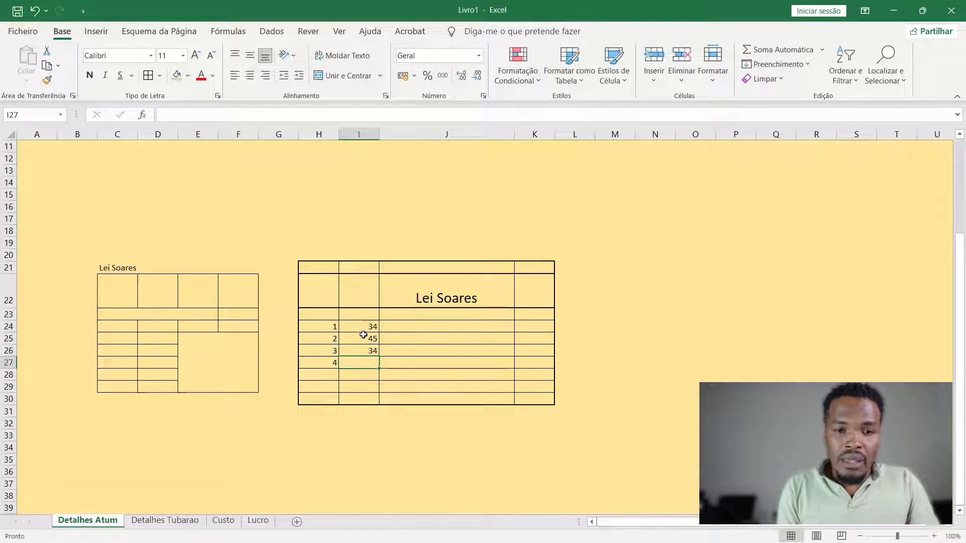
pyautogui.moveTo(352, 326); pyautogui.dragTo(375, 351)
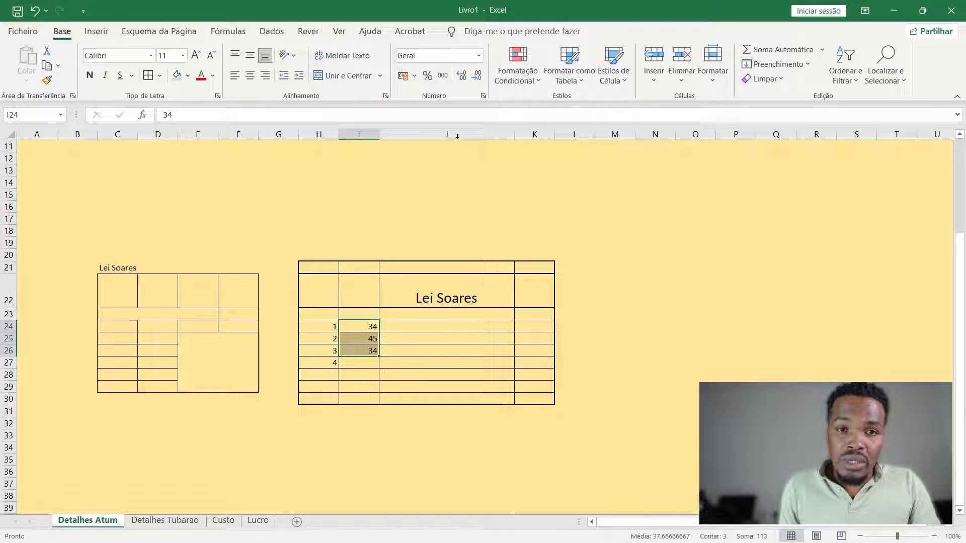
# Step: Look through the number format settings and list, closing them without changes
pyautogui.click(484, 97)
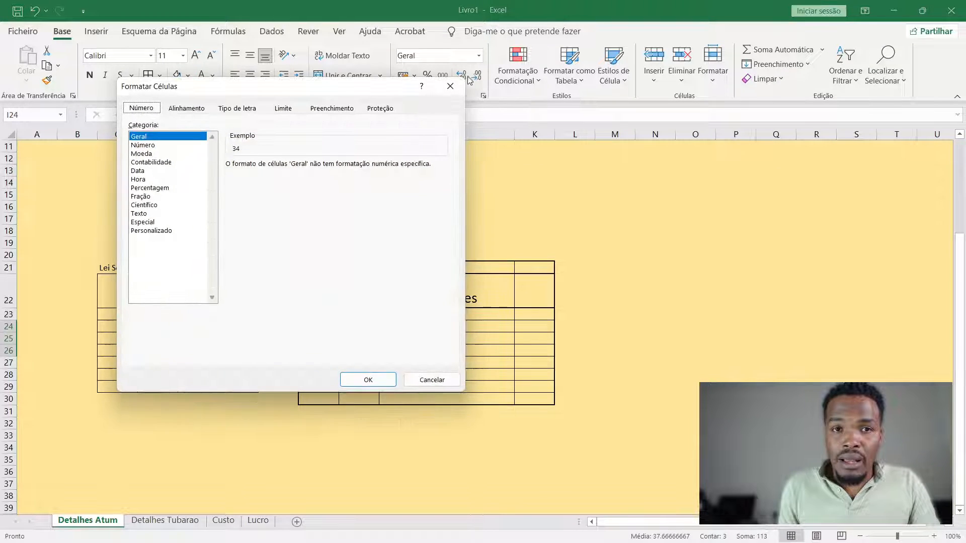
pyautogui.click(470, 75)
pyautogui.click(478, 56)
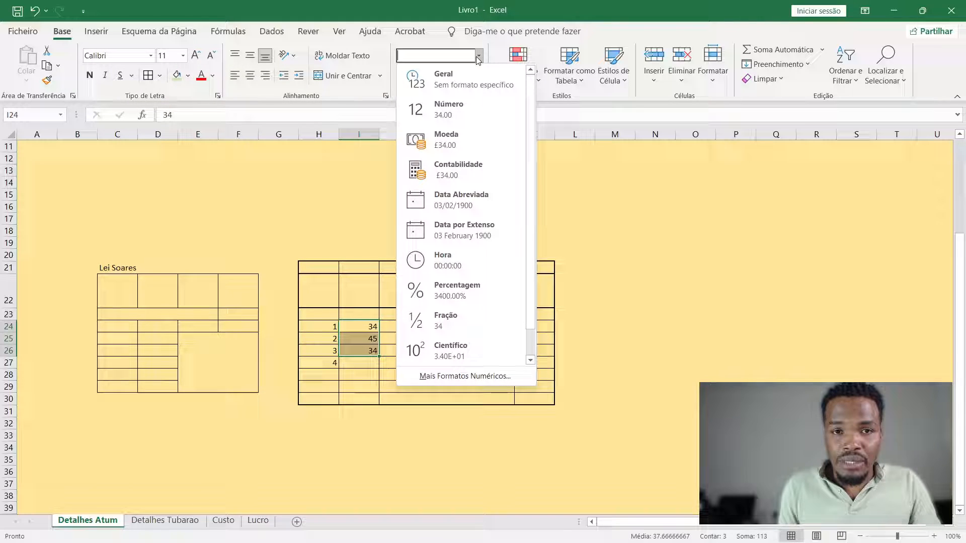
pyautogui.click(410, 515)
# Step: Enter the date 12/12 in cell K24
pyautogui.moveTo(518, 326); pyautogui.dragTo(526, 317)
pyautogui.click(525, 316)
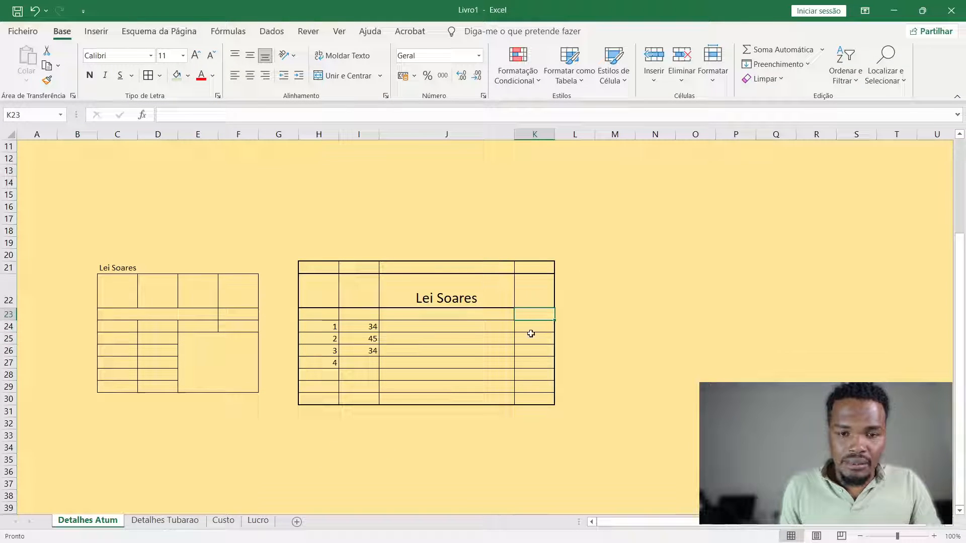
pyautogui.click(523, 329)
pyautogui.write('12/12')
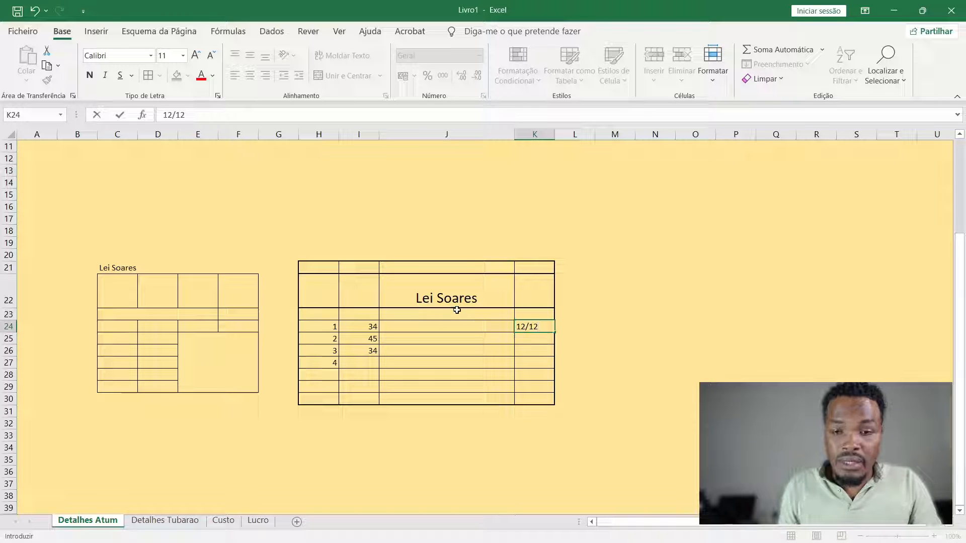
pyautogui.press('Return')
pyautogui.click(521, 328)
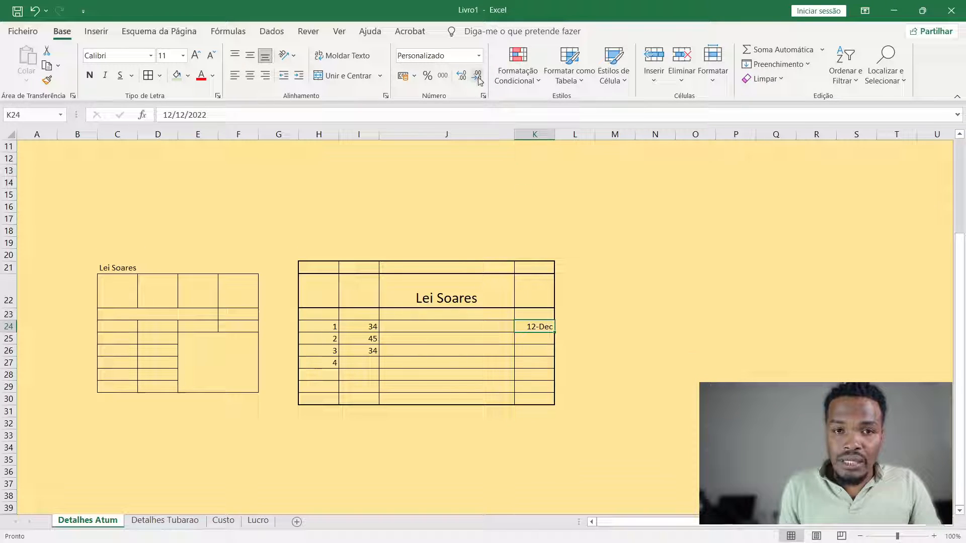
# Step: Show K24 as a short date (12/12/2022), then reselect the values in I24:I26
pyautogui.click(478, 55)
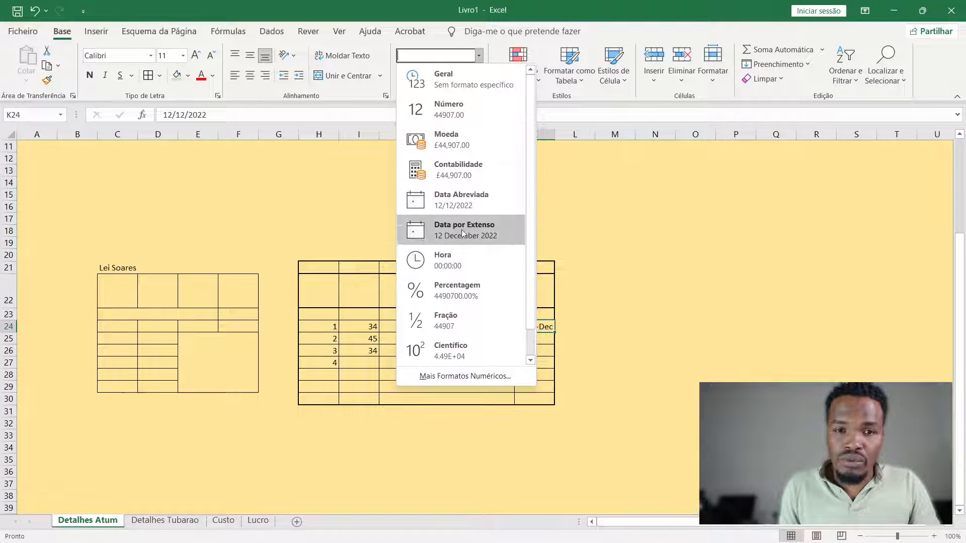
pyautogui.click(478, 204)
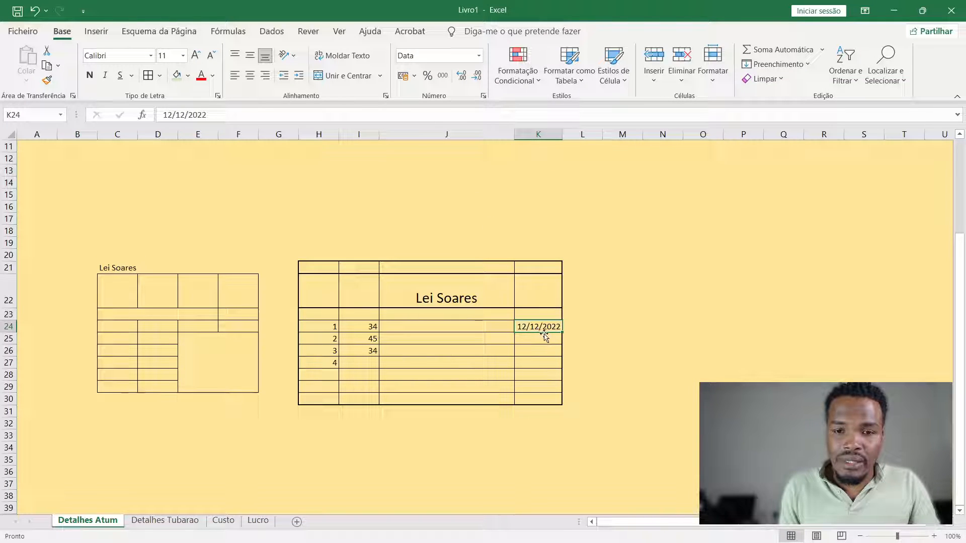
pyautogui.click(479, 56)
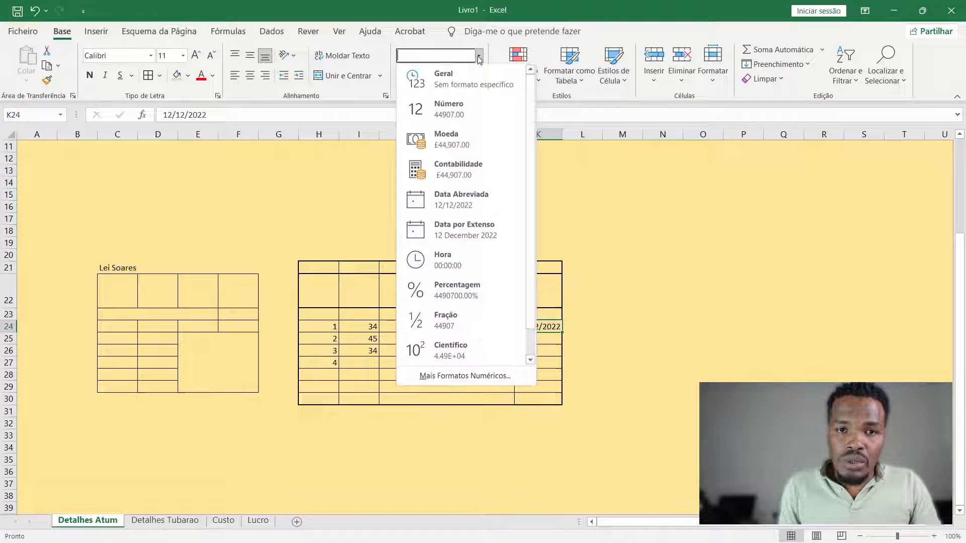
pyautogui.click(377, 331)
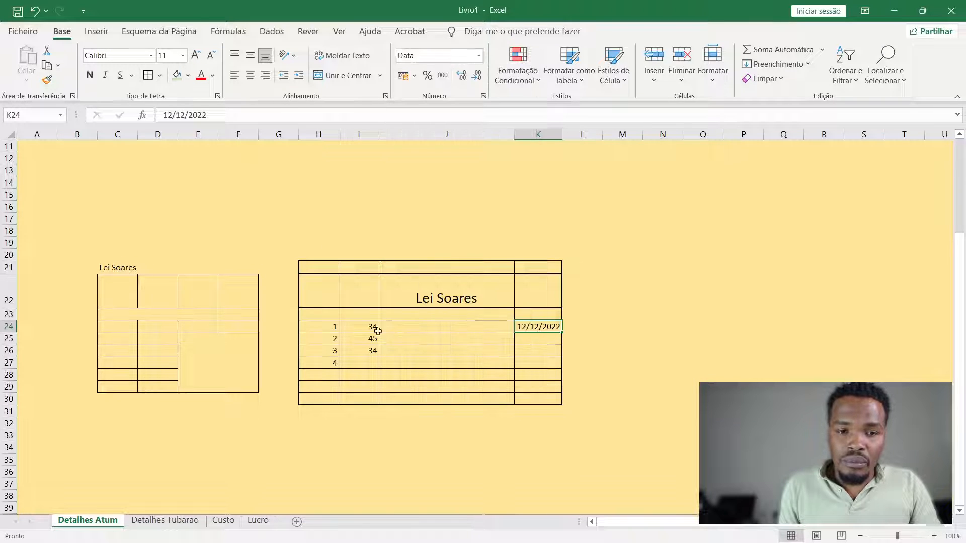
pyautogui.moveTo(378, 330); pyautogui.dragTo(372, 351)
pyautogui.click(479, 55)
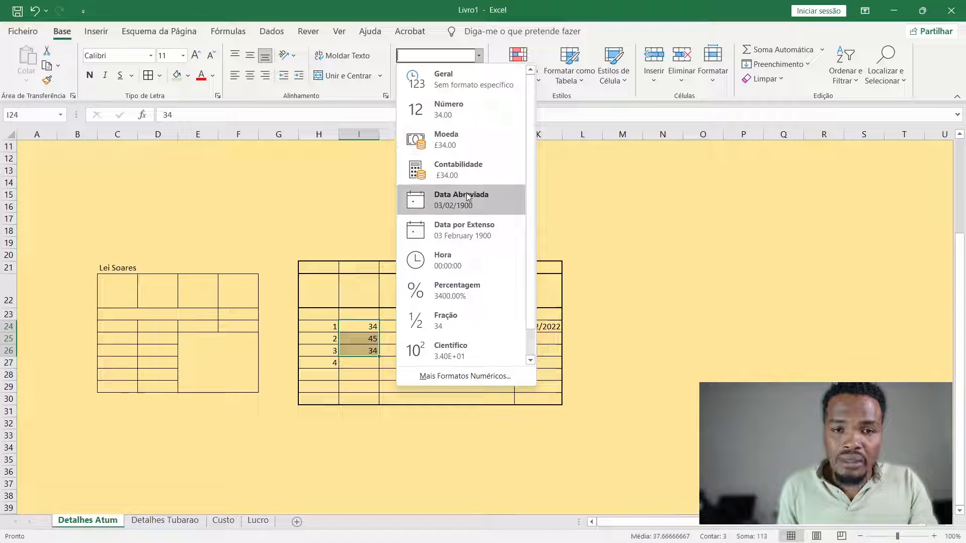
# Step: Format I24:I26 as currency (£34.00, £45.00, £34.00) and H24:H27 as percentages (100.00%–400.00%)
pyautogui.click(448, 144)
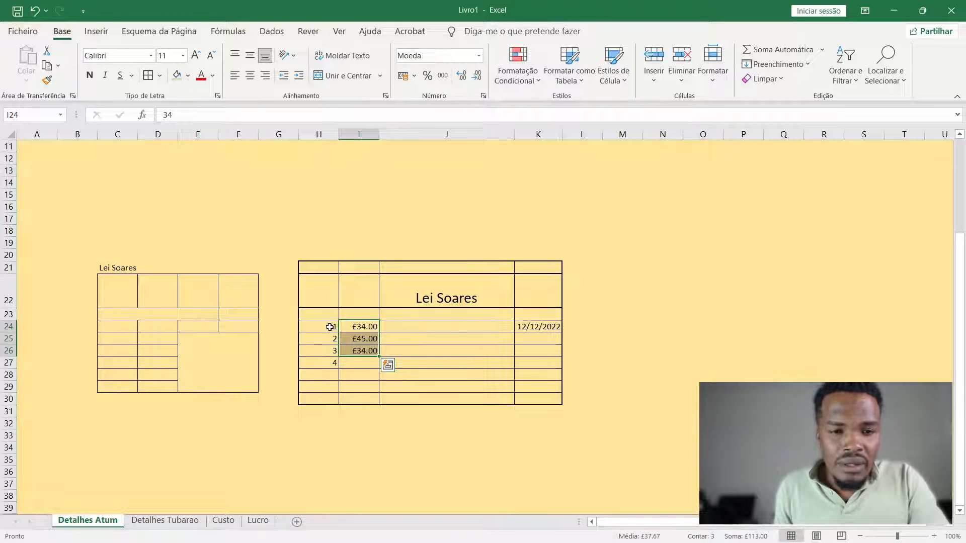
pyautogui.moveTo(328, 327); pyautogui.dragTo(331, 363)
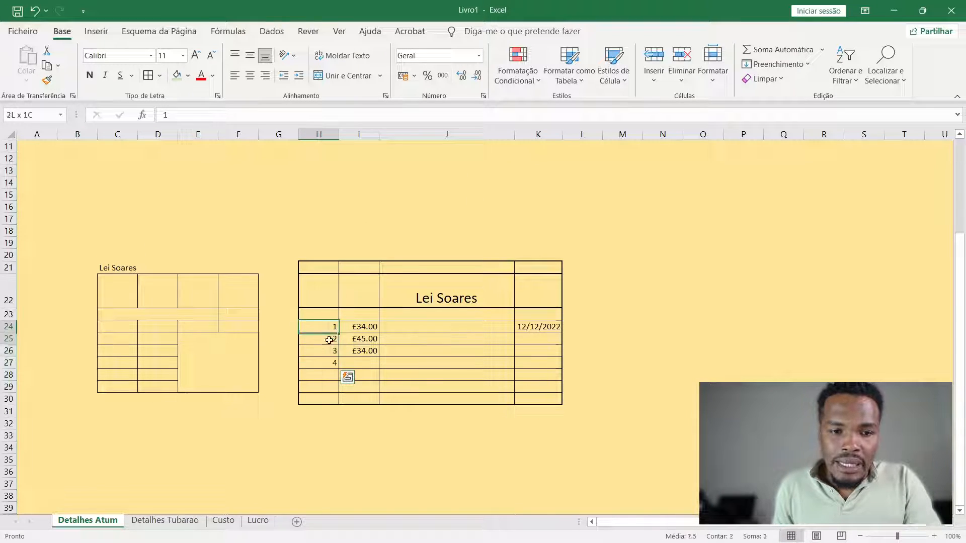
pyautogui.click(479, 56)
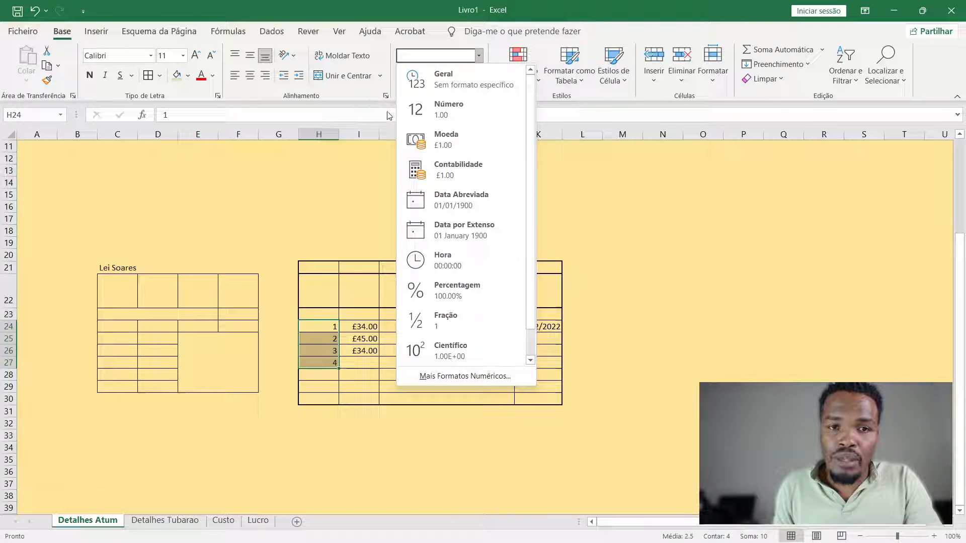
pyautogui.click(466, 300)
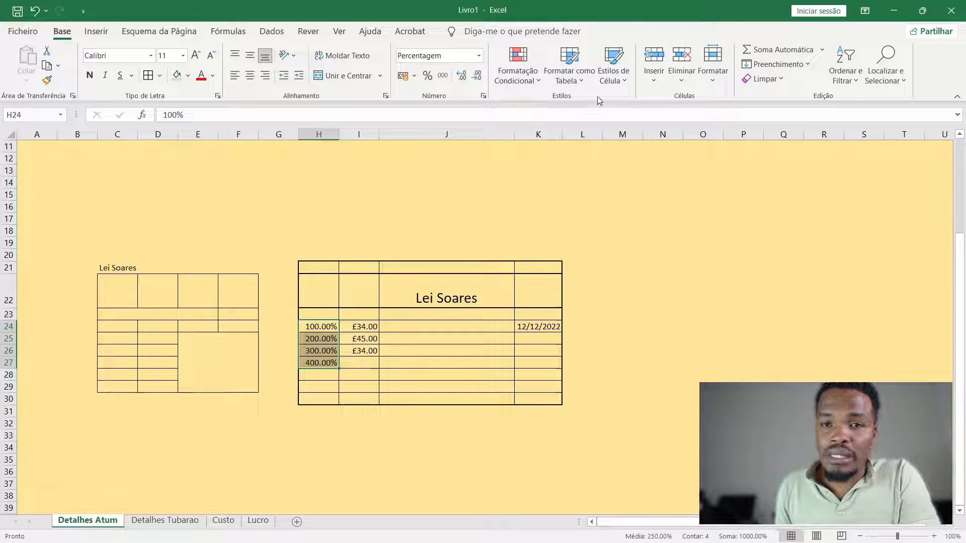
pyautogui.click(345, 324)
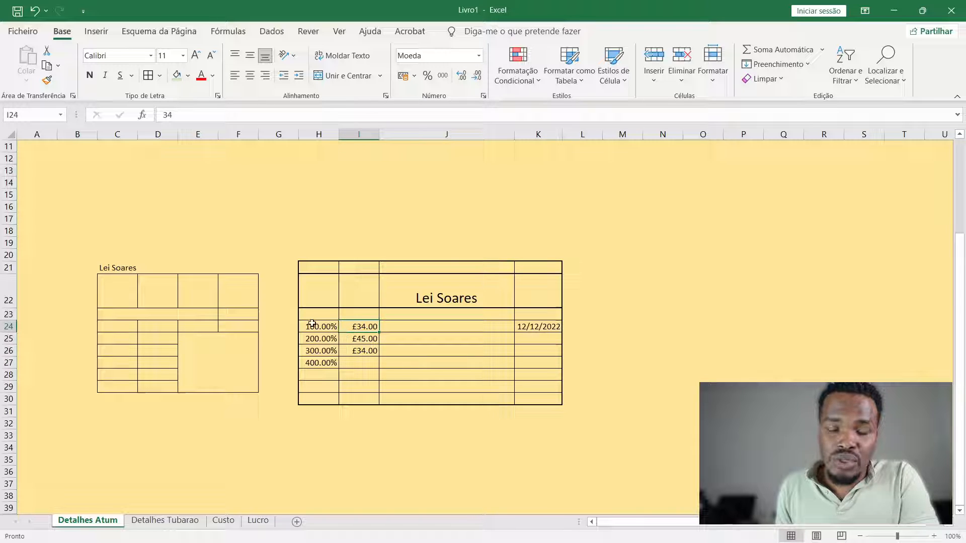
pyautogui.moveTo(311, 323)
pyautogui.mouseDown()
pyautogui.moveTo(359, 351)
pyautogui.moveTo(462, 373)
pyautogui.moveTo(535, 373)
pyautogui.mouseUp()
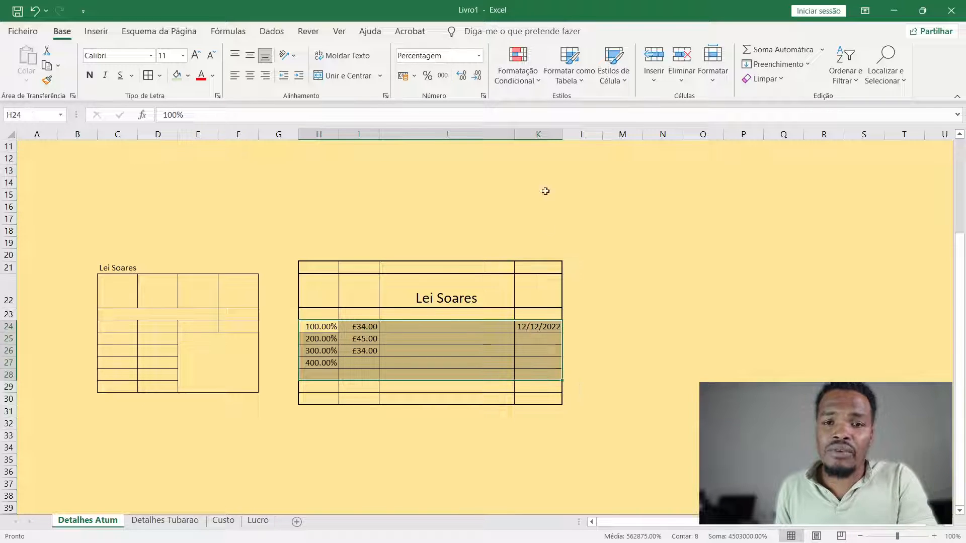
# Step: Browse the conditional formatting options, then check the Detalhes Tubarao sheet and return to Detalhes Atum
pyautogui.click(525, 86)
pyautogui.moveTo(546, 97)
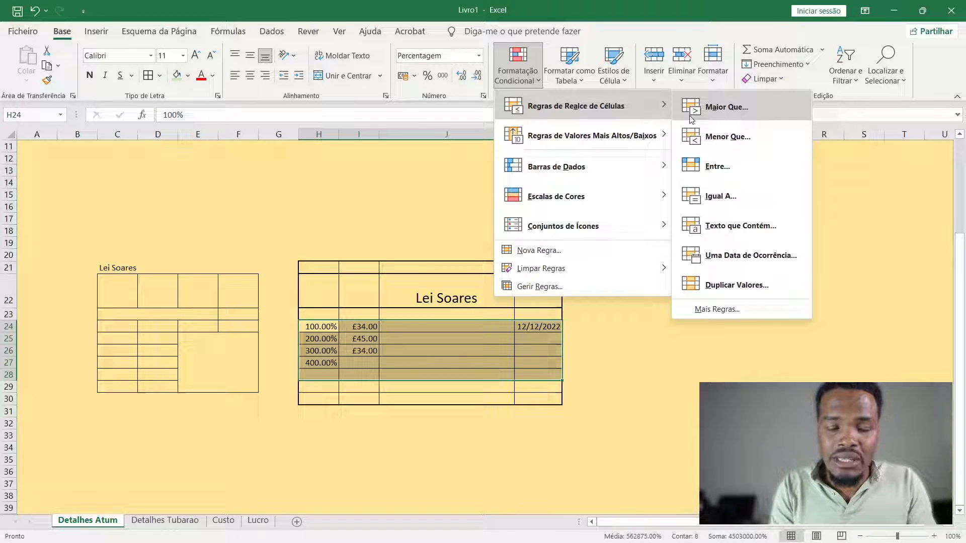
pyautogui.press('Escape')
pyautogui.press('Escape')
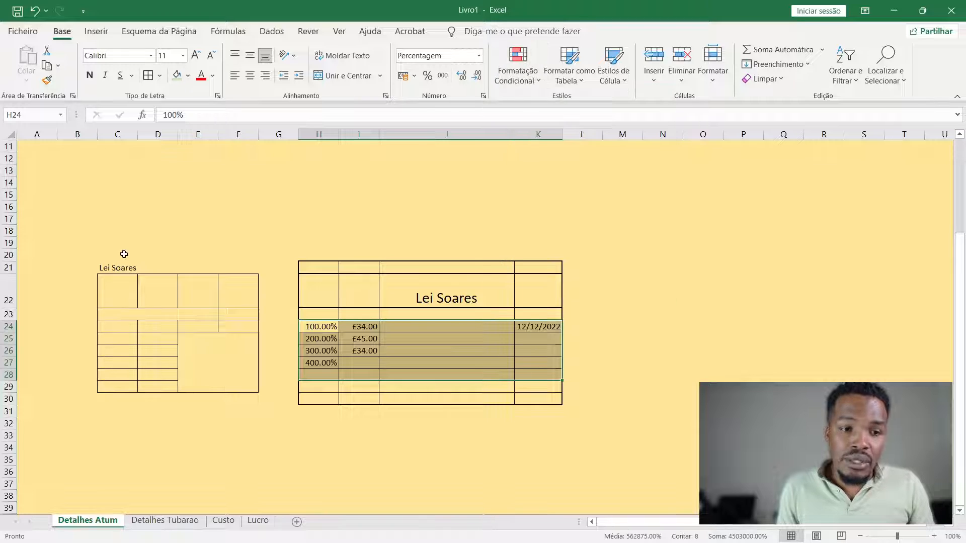
pyautogui.click(166, 520)
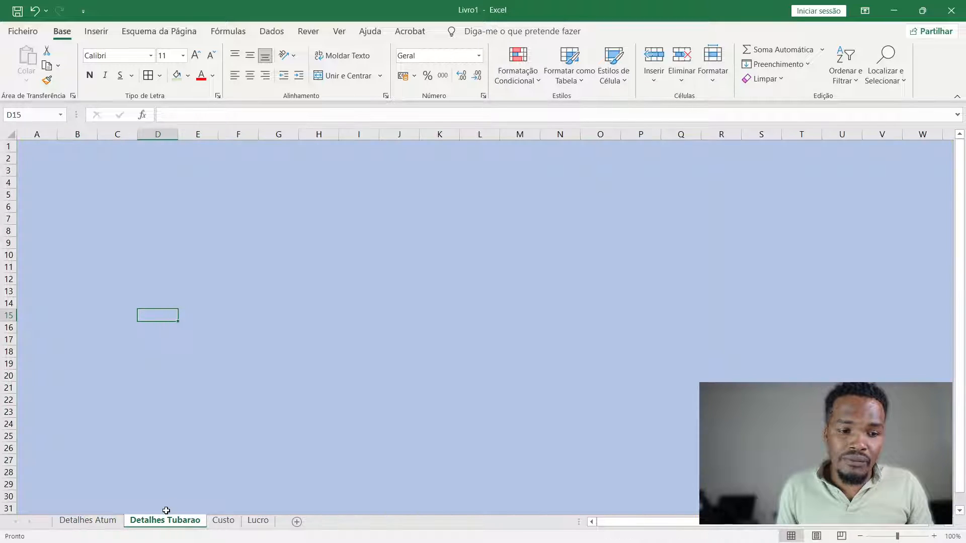
pyautogui.click(88, 520)
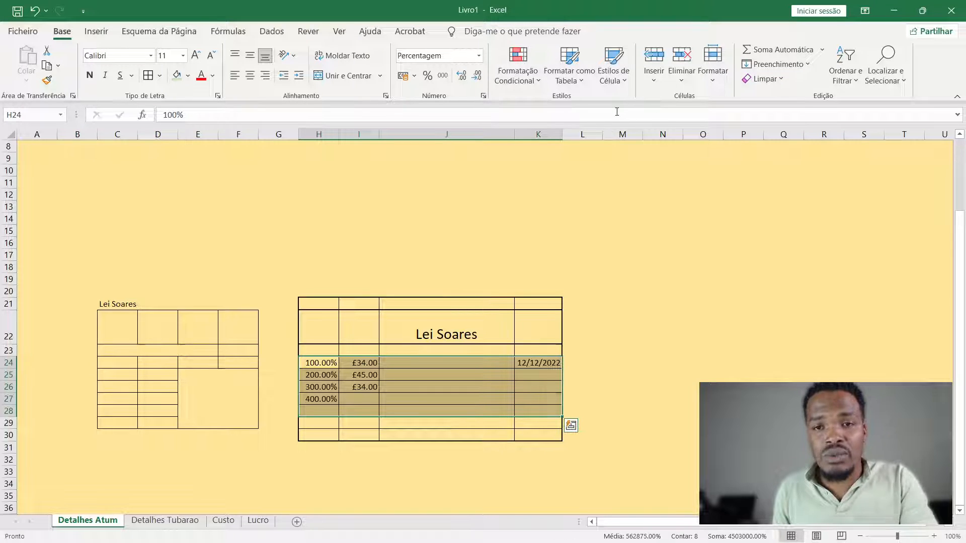
# Step: Add an Equal To 45 rule on I24:I26 so £45.00 gets a light red fill
pyautogui.click(356, 388)
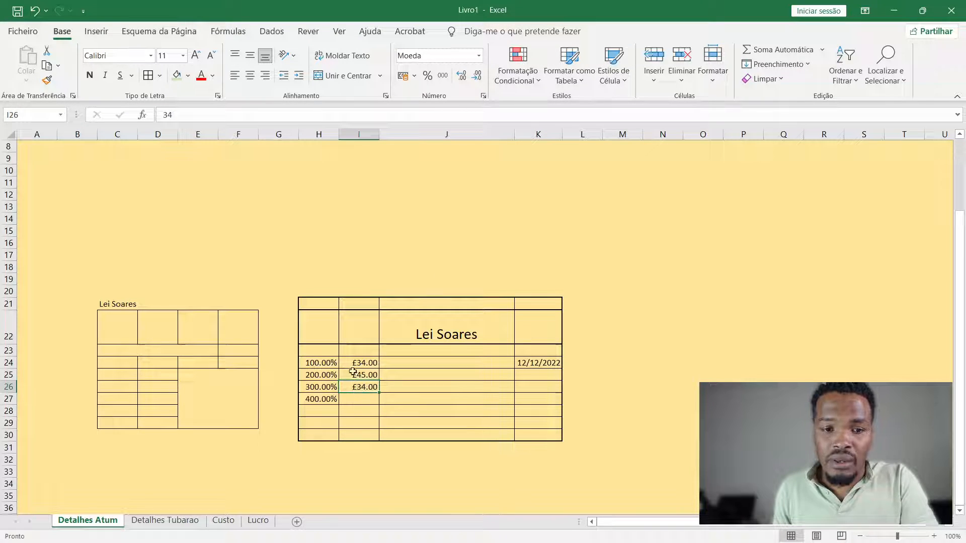
pyautogui.moveTo(357, 363); pyautogui.dragTo(359, 387)
pyautogui.click(517, 75)
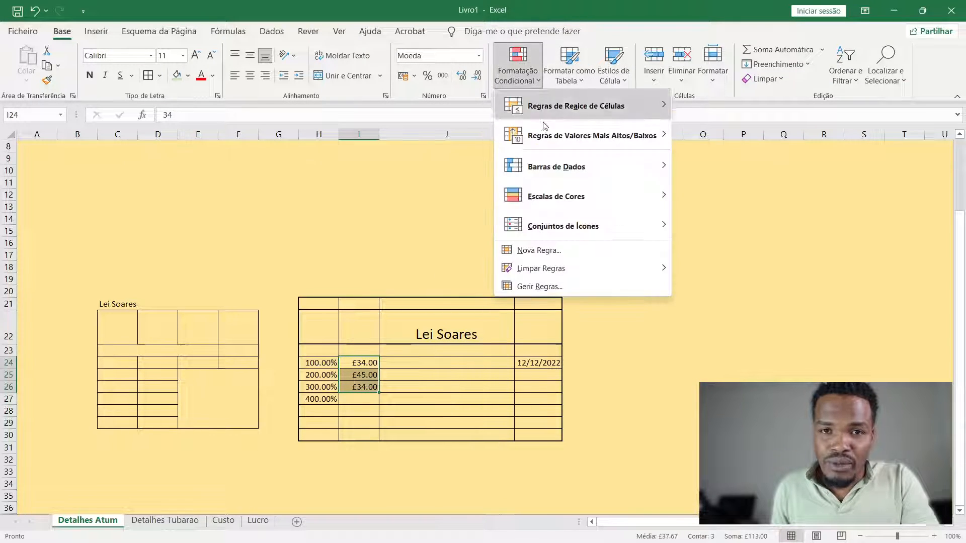
pyautogui.moveTo(649, 107)
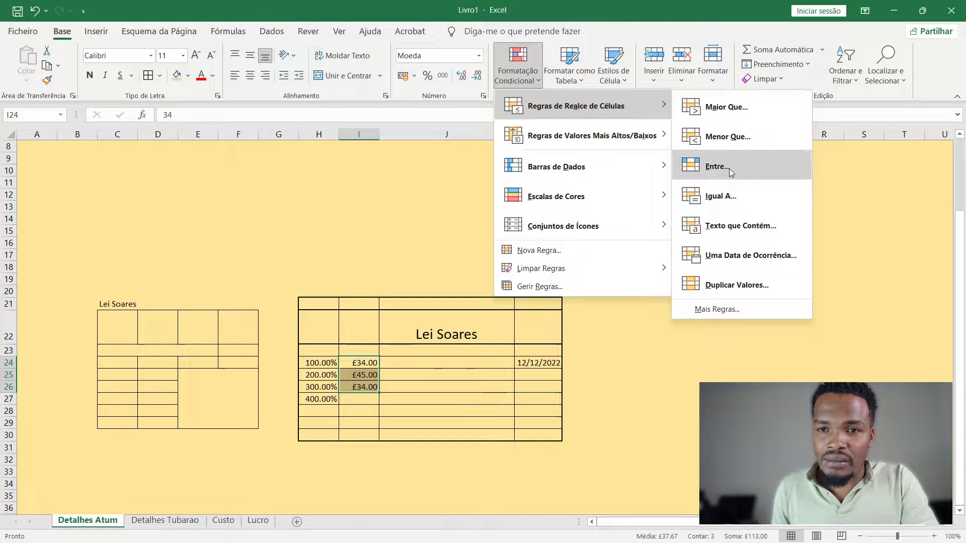
pyautogui.click(721, 199)
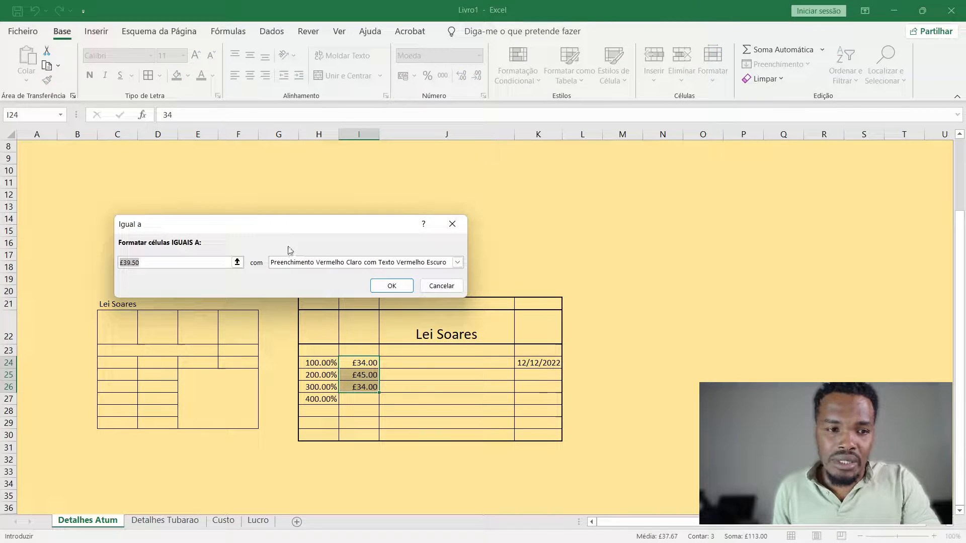
pyautogui.write('45')
pyautogui.press('Return')
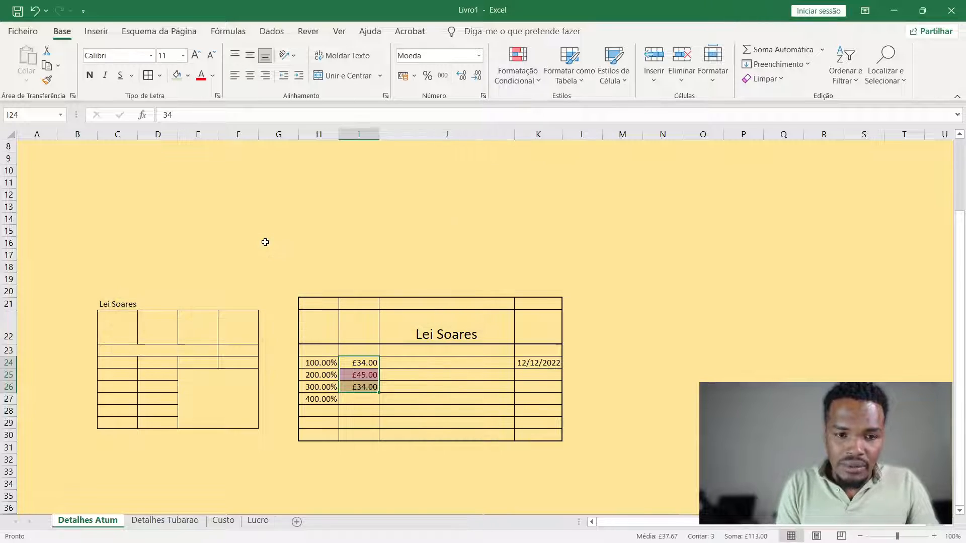
pyautogui.click(427, 423)
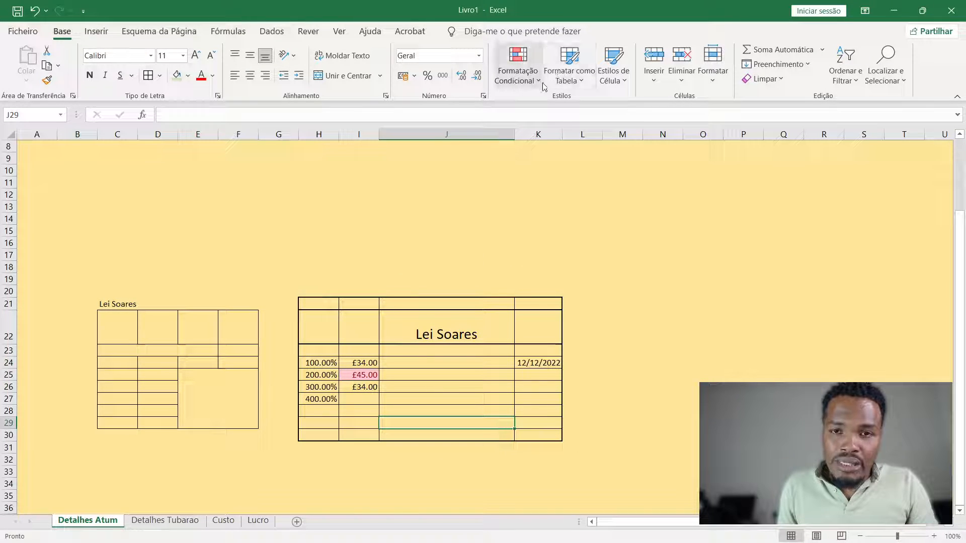
# Step: Review the conditional formatting menu again and select the area around the main table
pyautogui.click(539, 79)
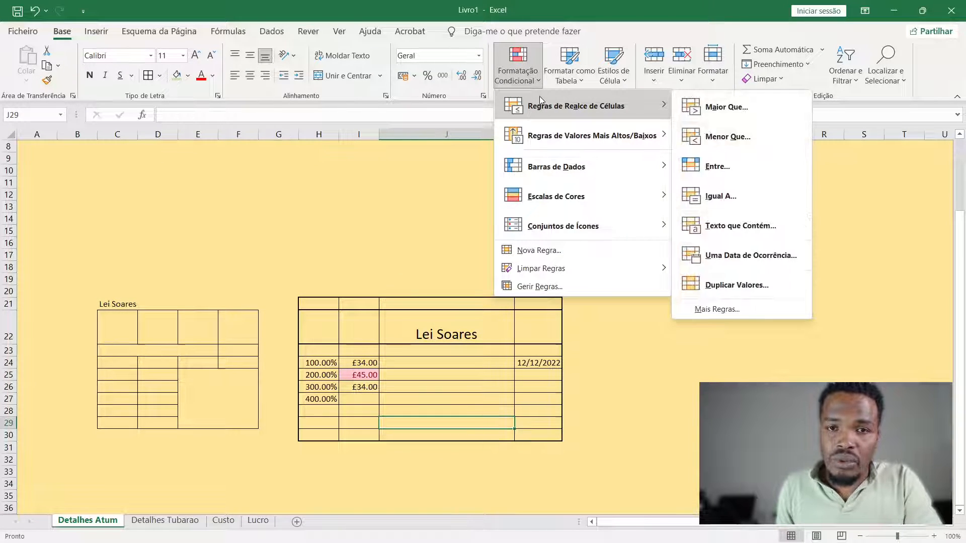
pyautogui.moveTo(617, 125)
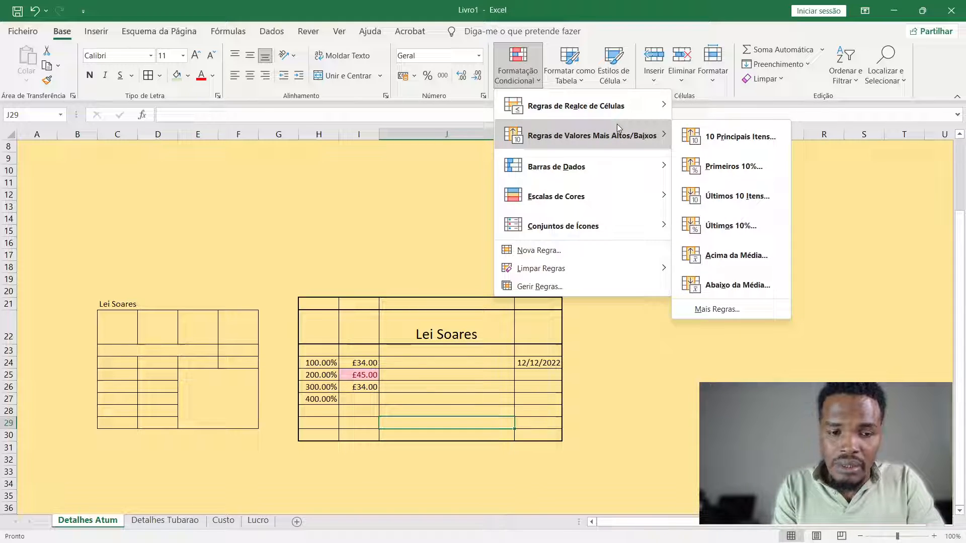
pyautogui.click(271, 256)
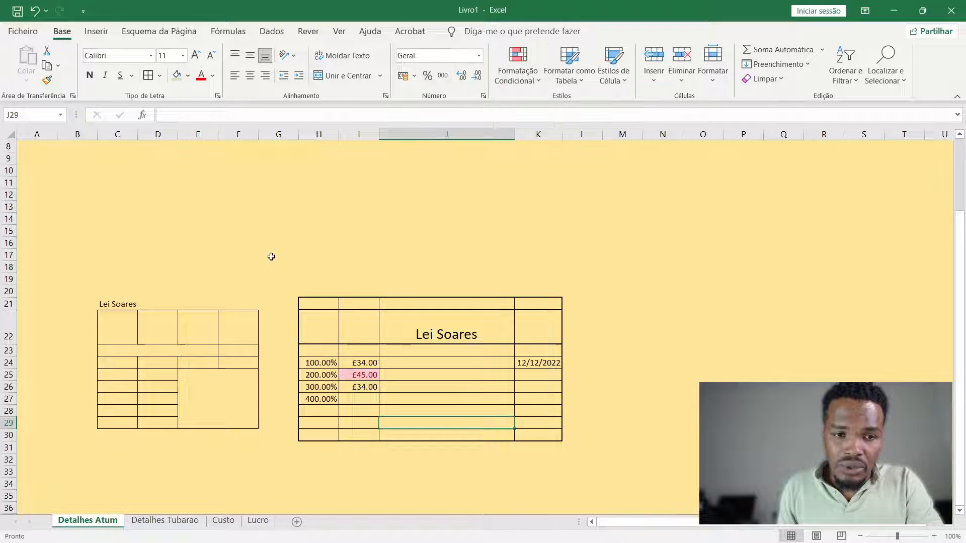
pyautogui.moveTo(272, 206); pyautogui.dragTo(628, 496)
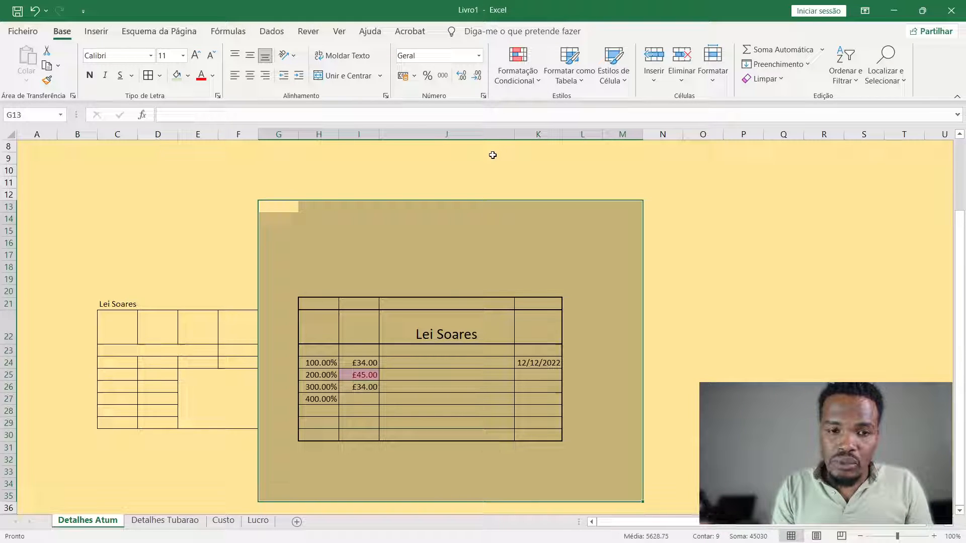
pyautogui.moveTo(267, 195); pyautogui.dragTo(654, 496)
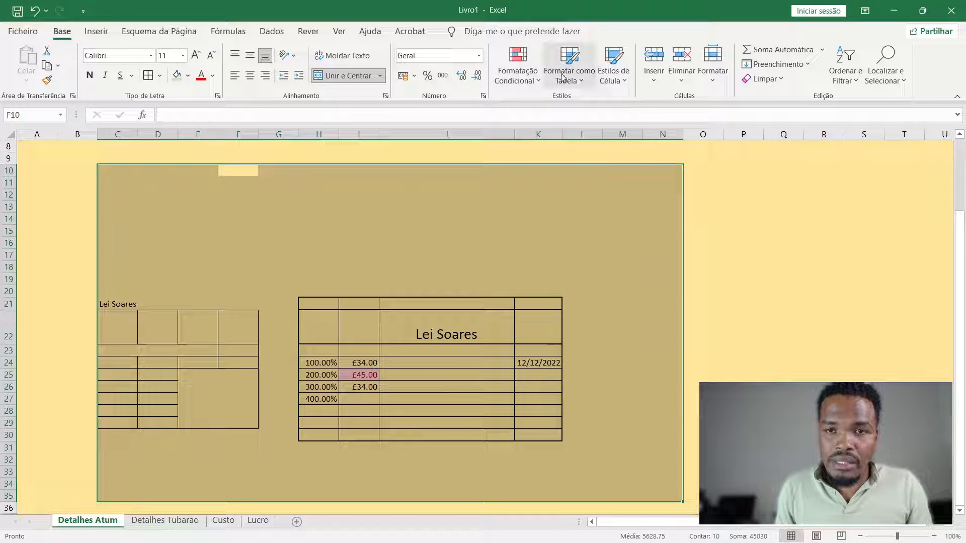
pyautogui.click(536, 83)
pyautogui.moveTo(612, 107)
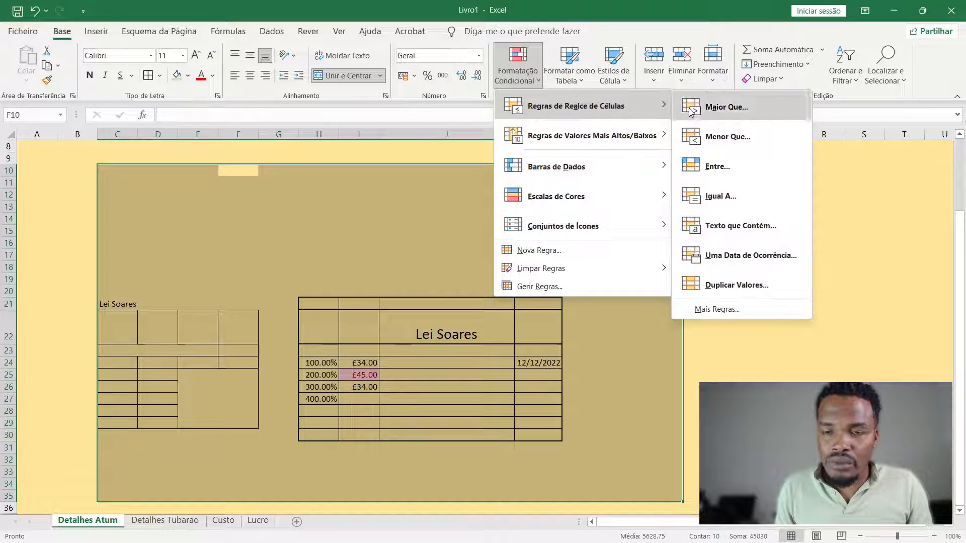
pyautogui.click(728, 200)
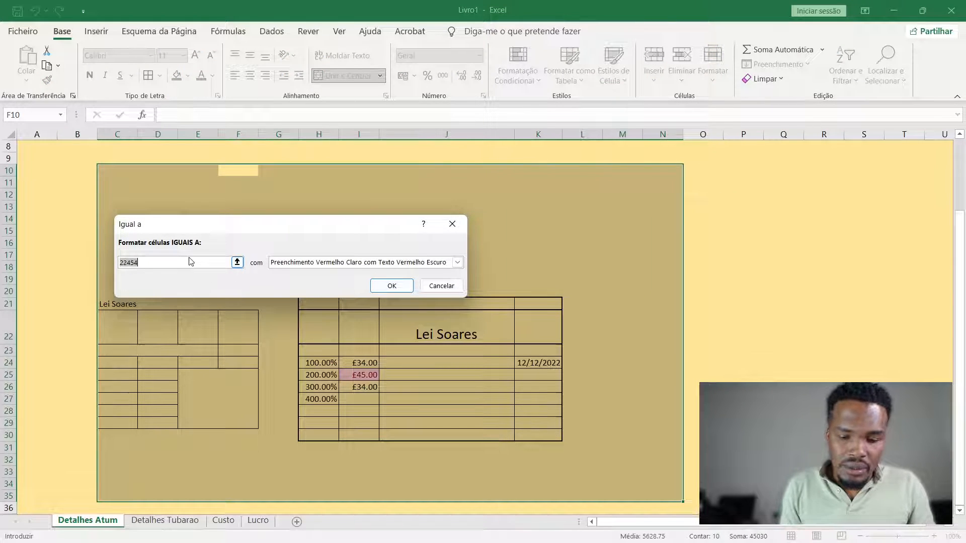
pyautogui.press('BackSpace')
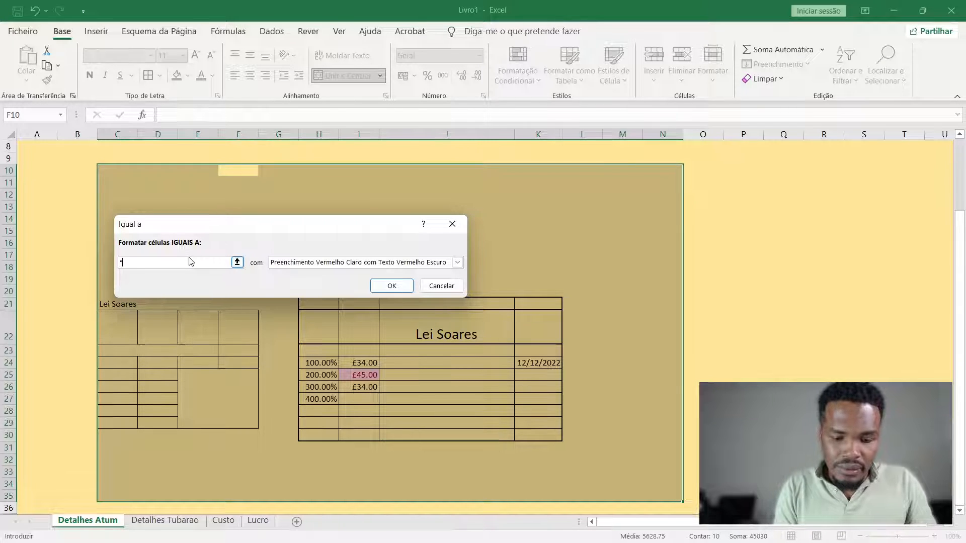
pyautogui.write('"Lei Soare')
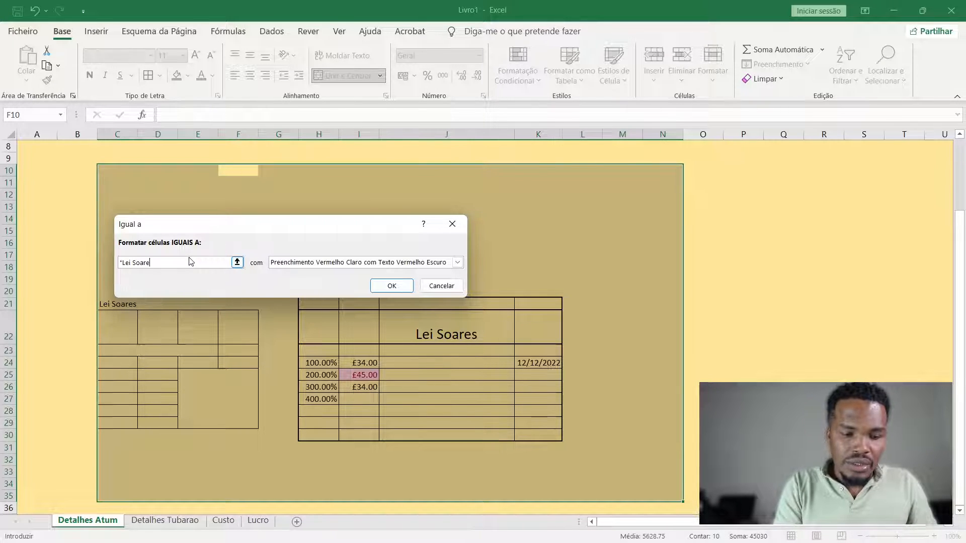
pyautogui.write('s')
pyautogui.press('Return')
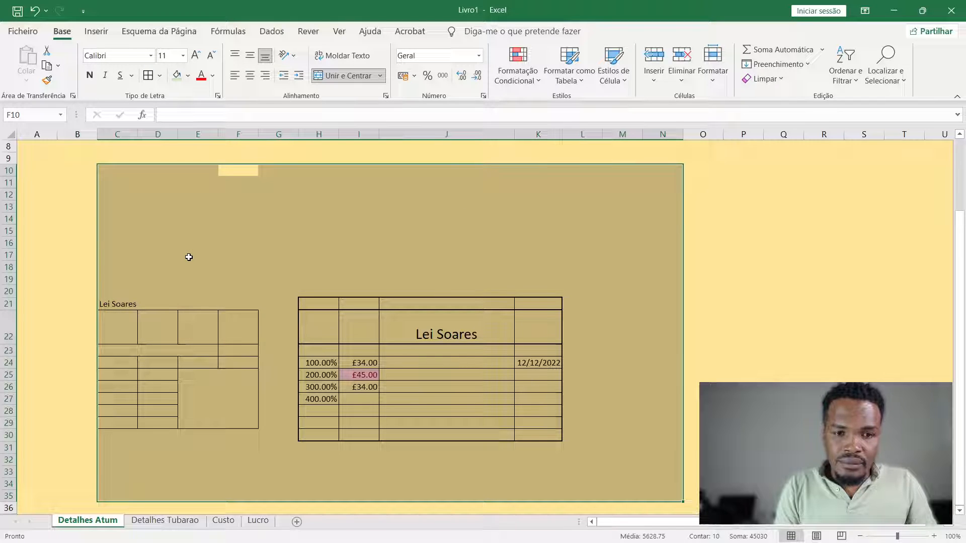
# Step: Add a Text That Contains rule for the presenter's name with light red fill and dark red text
pyautogui.click(536, 81)
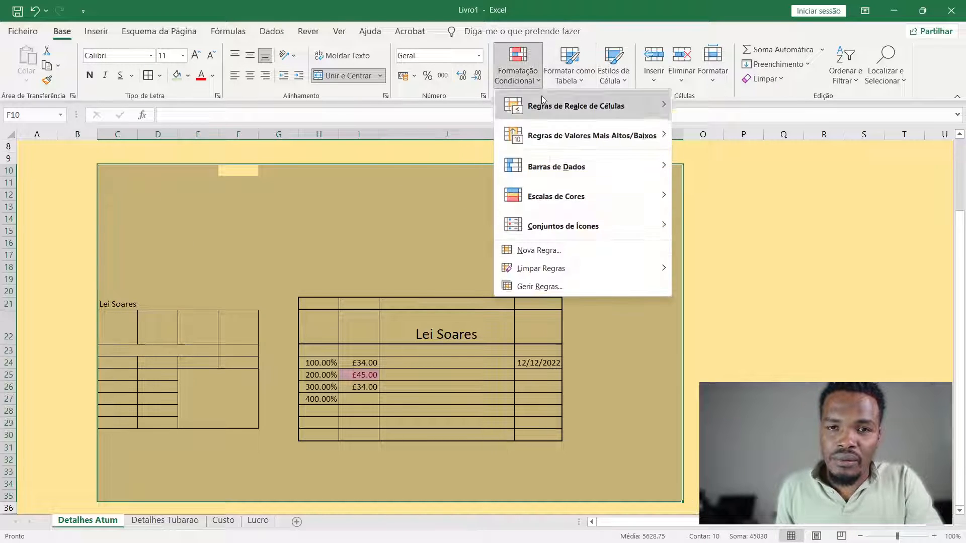
pyautogui.moveTo(617, 108)
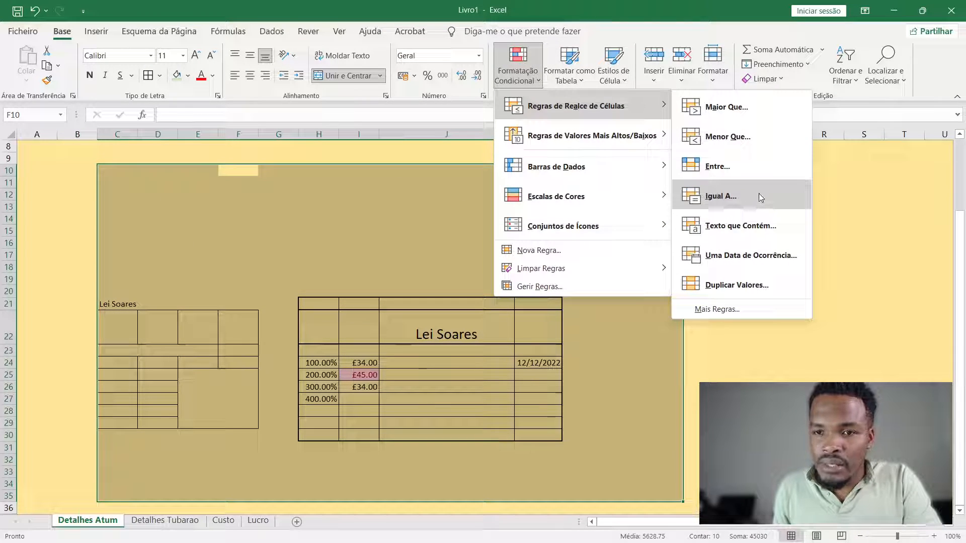
pyautogui.click(757, 226)
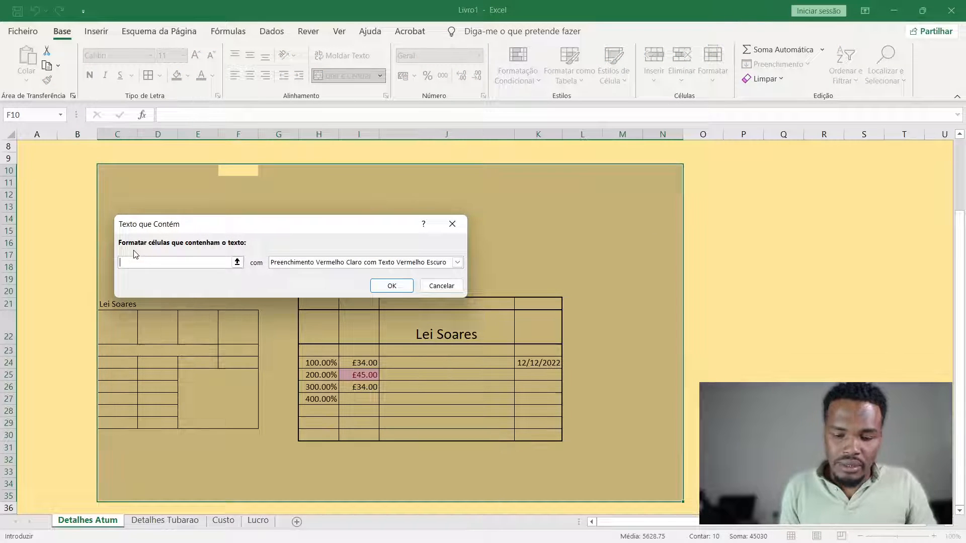
pyautogui.write('Le')
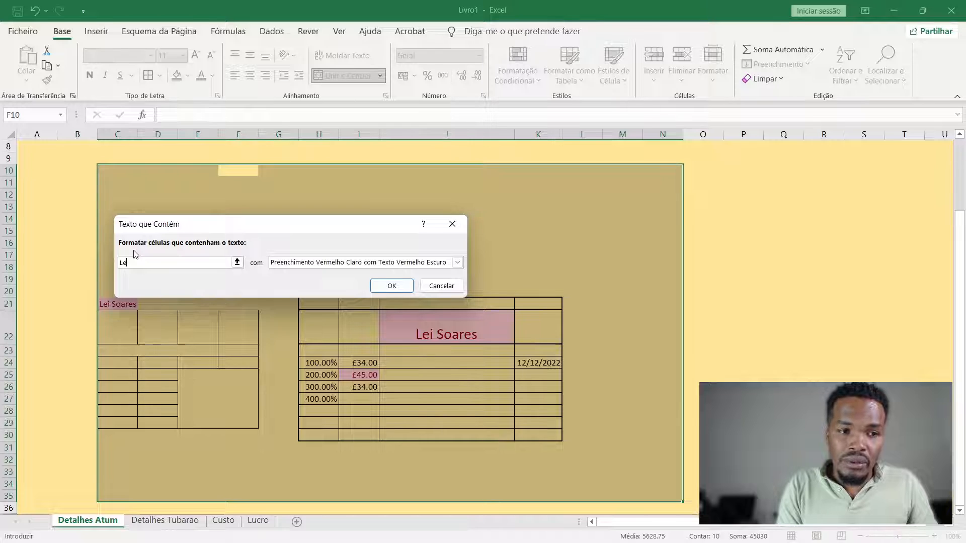
pyautogui.write('i Soa')
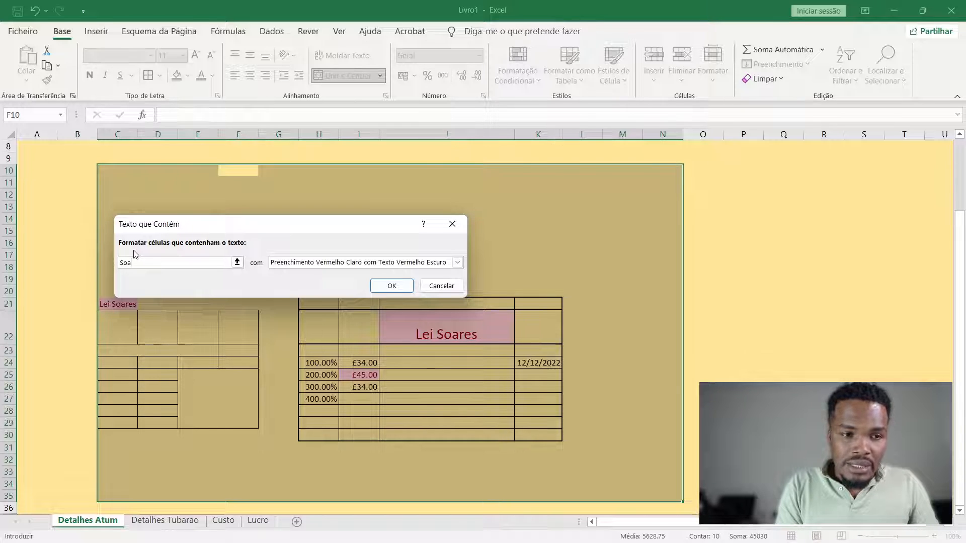
pyautogui.write('res')
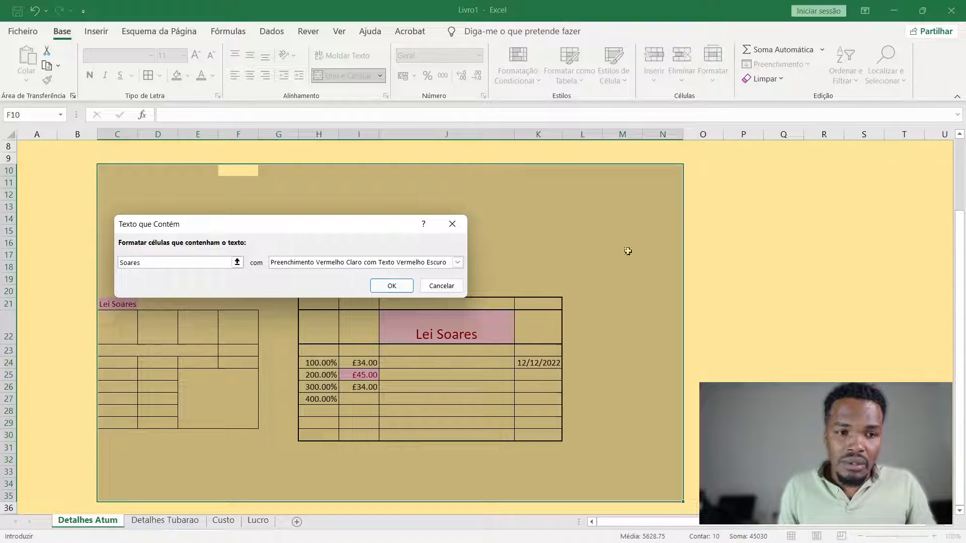
pyautogui.click(391, 286)
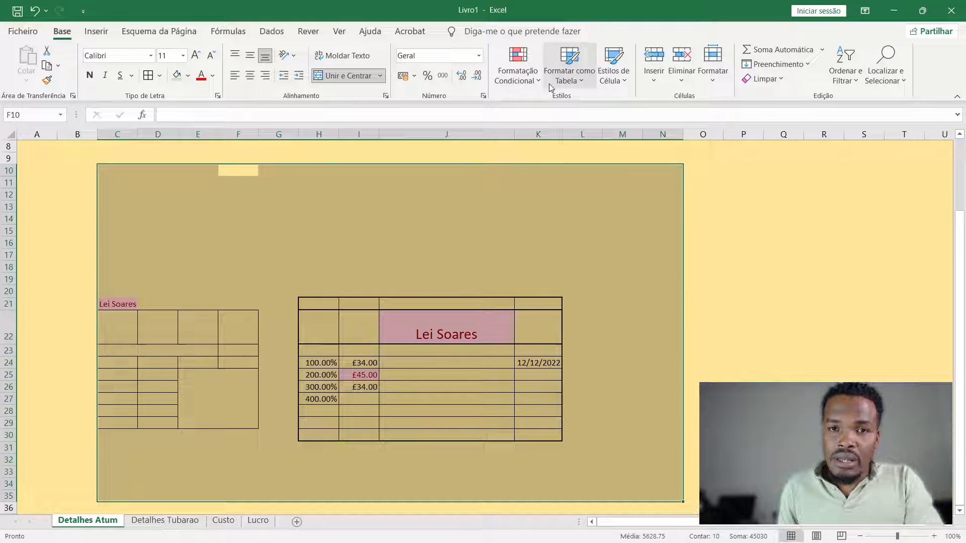
pyautogui.click(536, 79)
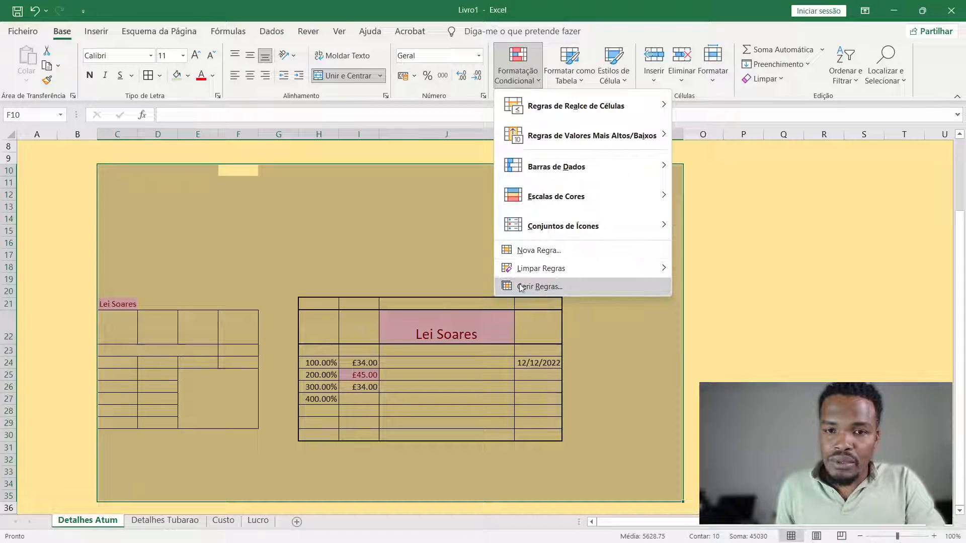
# Step: In Manage Rules, set Stop If True on the full-name rule, check ranges, and edit the surname rule
pyautogui.click(519, 285)
pyautogui.click(261, 263)
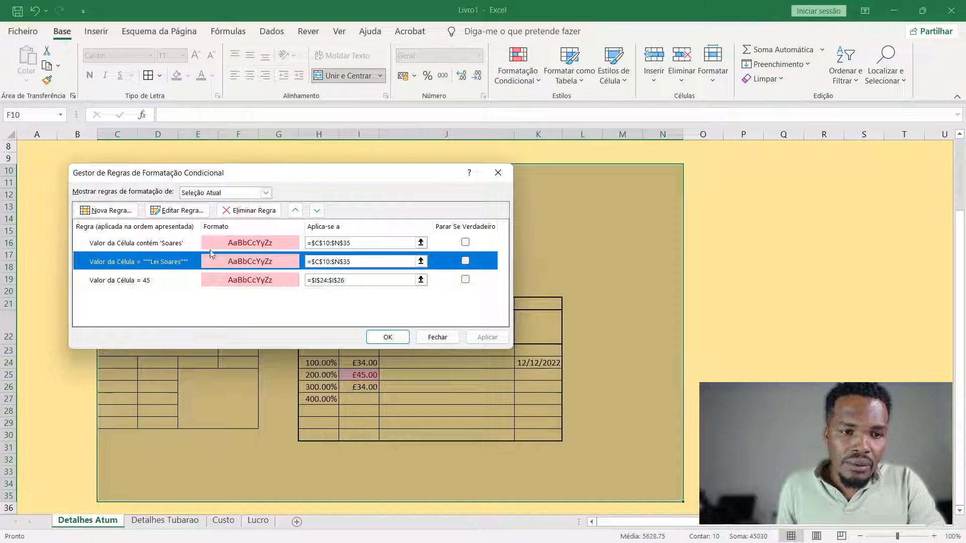
pyautogui.click(465, 261)
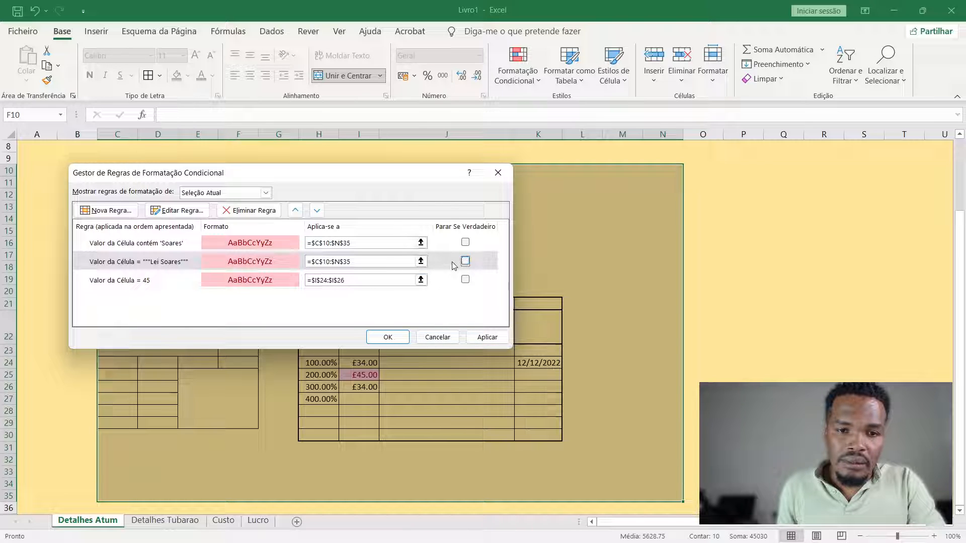
pyautogui.click(185, 244)
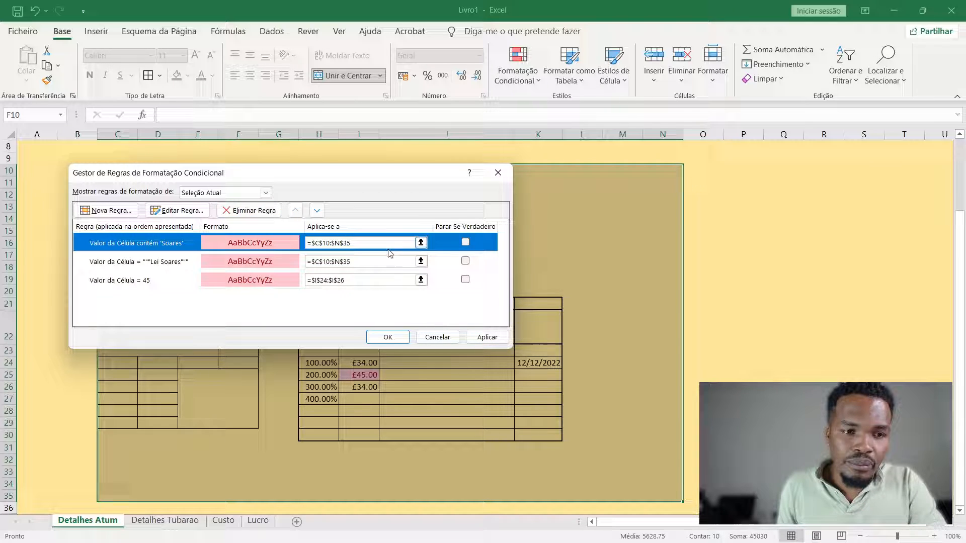
pyautogui.click(420, 242)
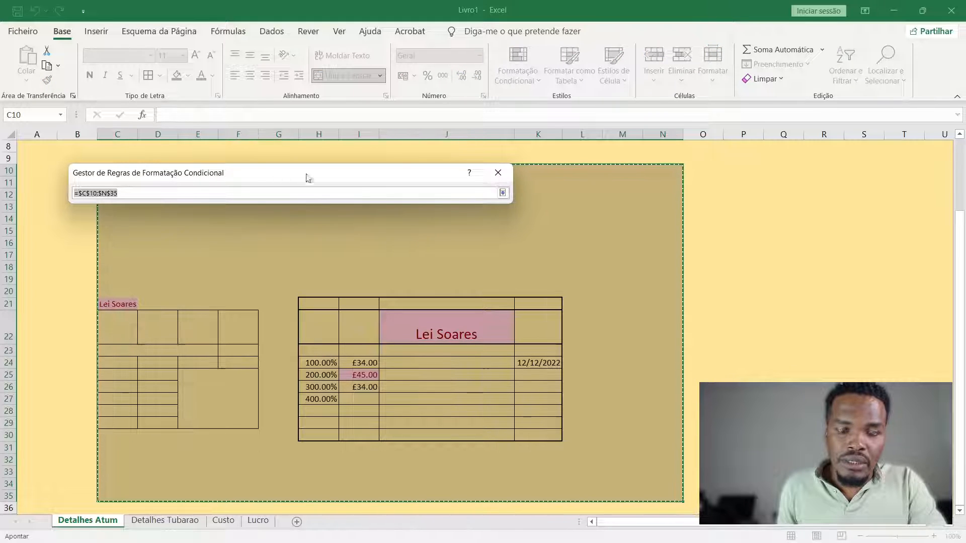
pyautogui.click(497, 172)
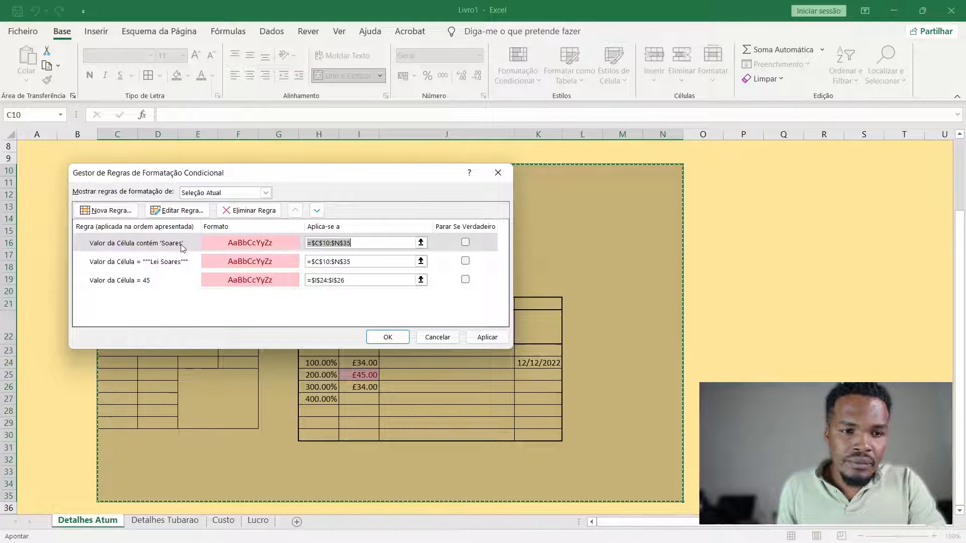
pyautogui.click(172, 212)
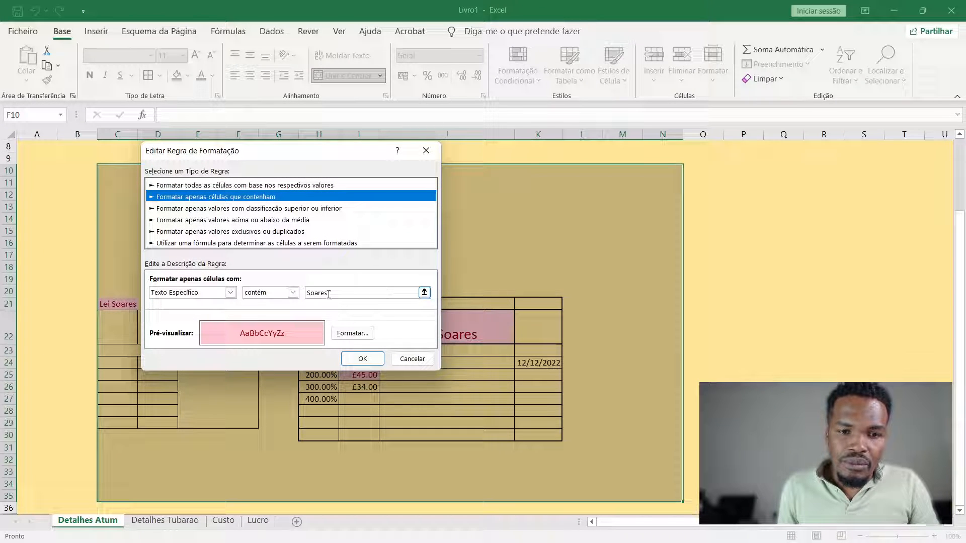
# Step: Set the rule's font colour to bright red in its format settings
pyautogui.click(352, 333)
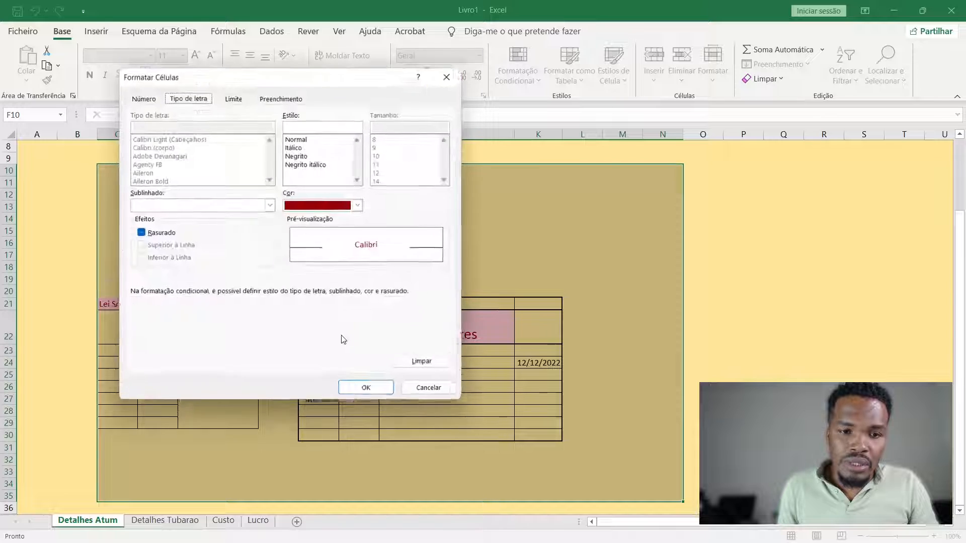
pyautogui.click(360, 205)
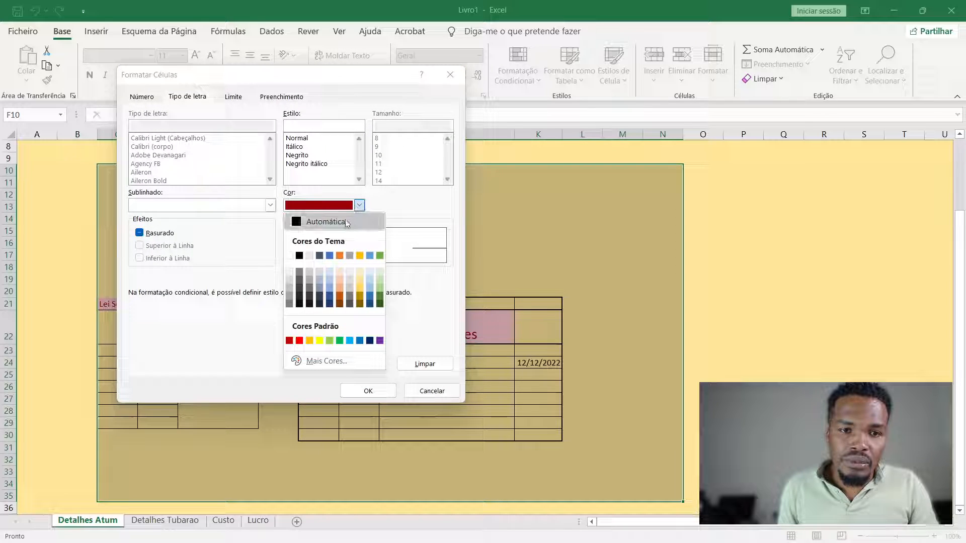
pyautogui.click(320, 341)
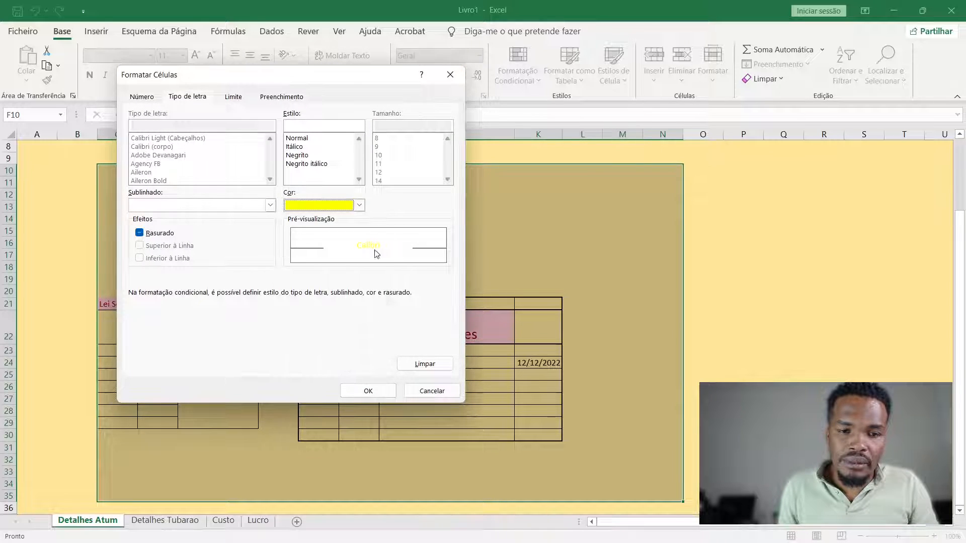
pyautogui.click(359, 205)
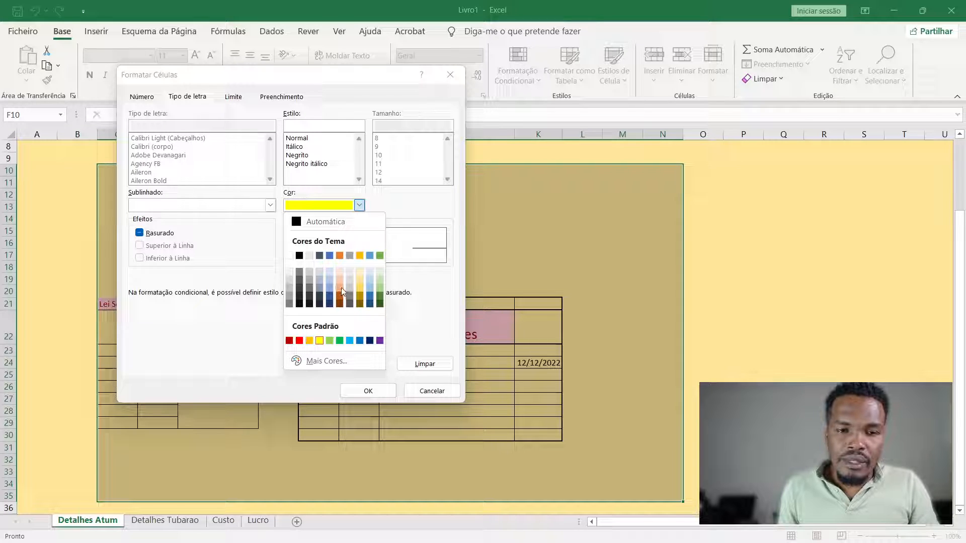
pyautogui.click(289, 341)
pyautogui.click(359, 205)
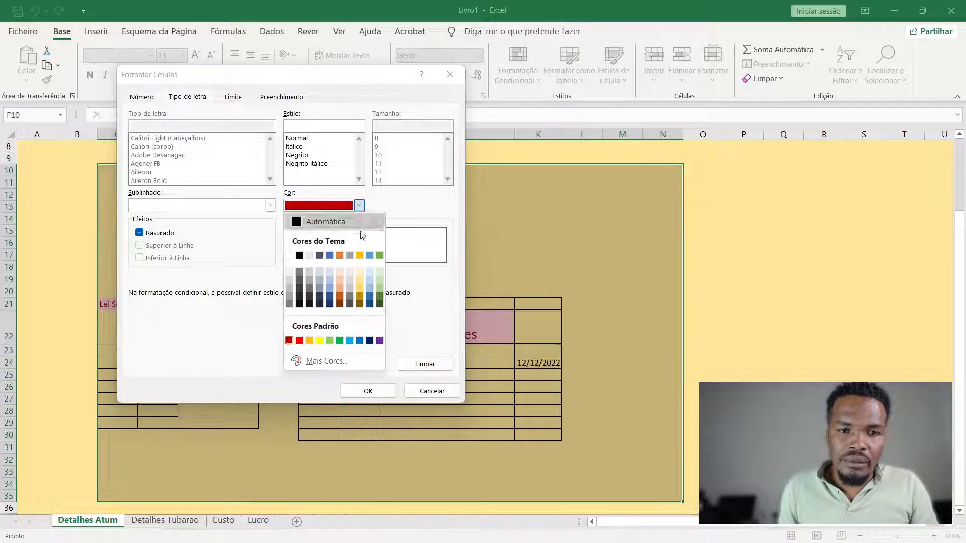
pyautogui.click(299, 341)
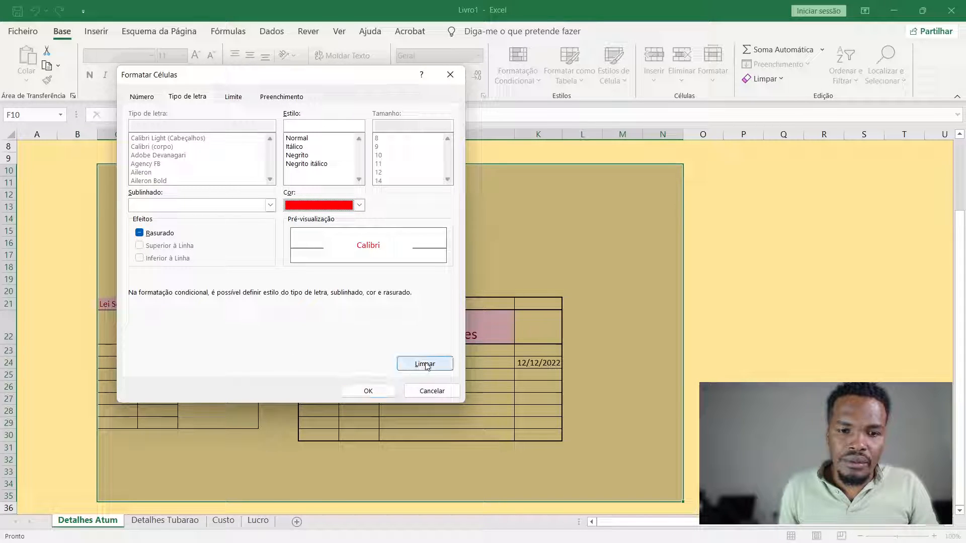
pyautogui.click(369, 390)
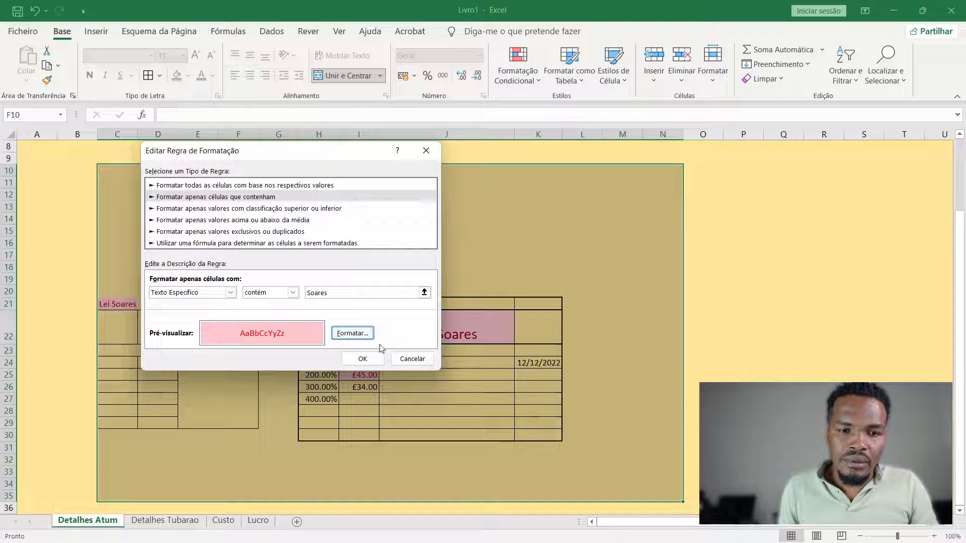
# Step: Save the edited rule, apply it and close the Rules Manager
pyautogui.click(373, 359)
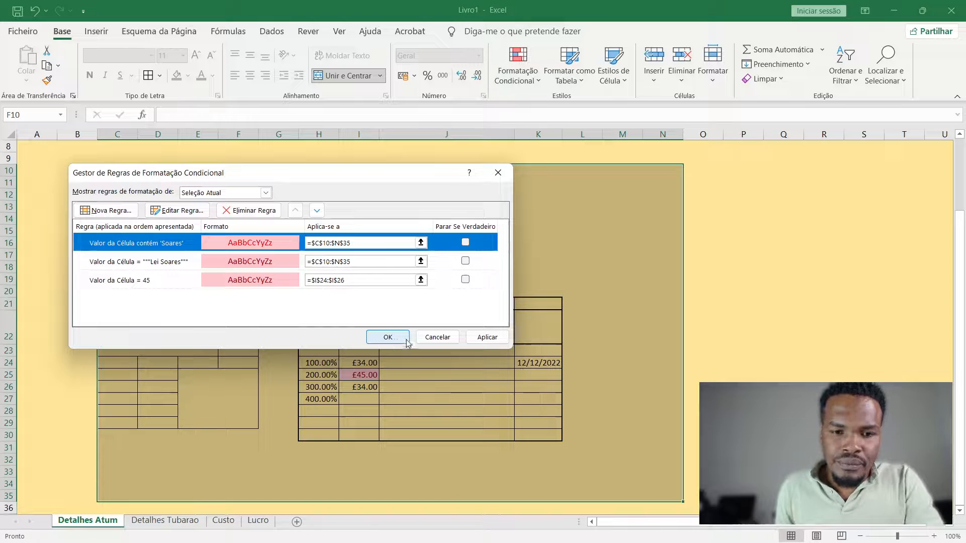
pyautogui.click(487, 338)
pyautogui.click(388, 337)
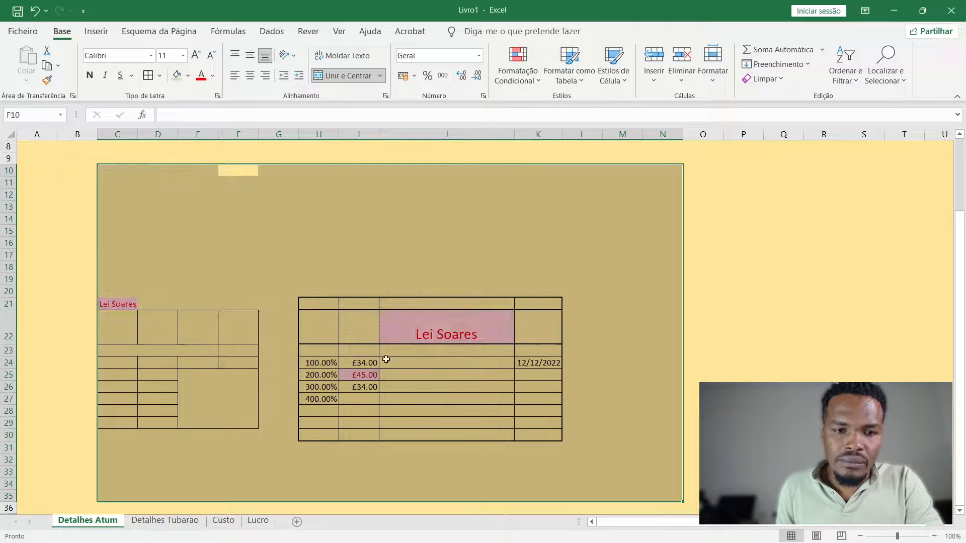
pyautogui.click(405, 349)
# Step: Enter the presenter's surname in J28, replacing a first-name entry, to test the highlight
pyautogui.click(458, 339)
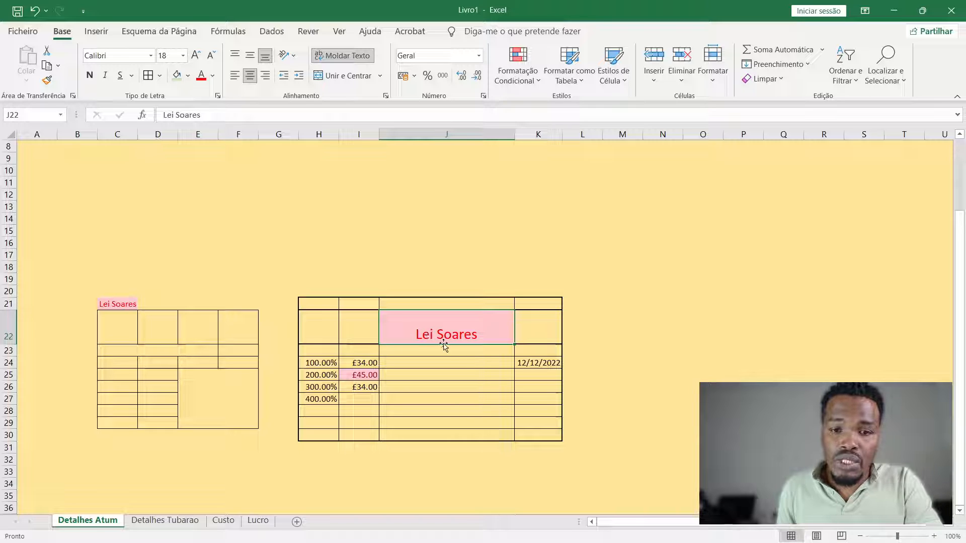
pyautogui.click(432, 409)
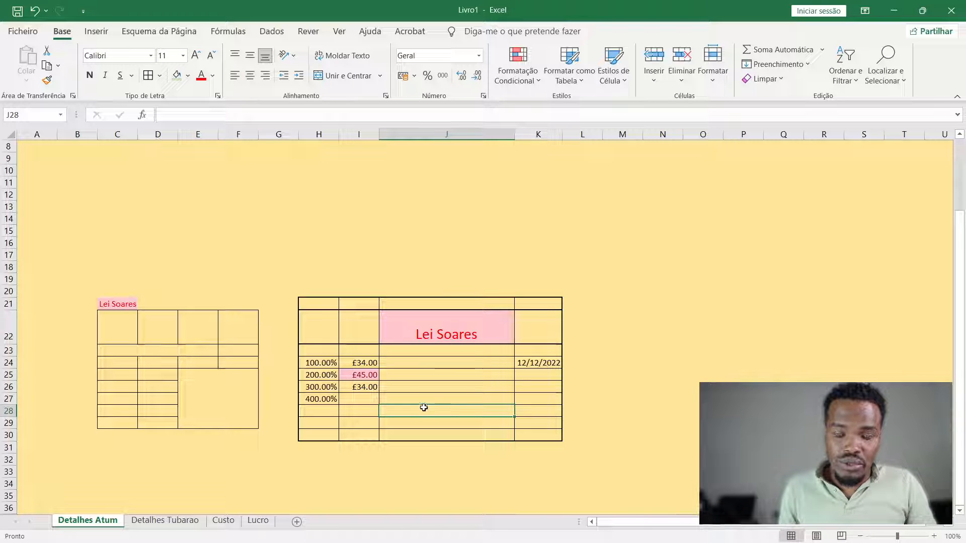
pyautogui.write('Lei')
pyautogui.press('Return')
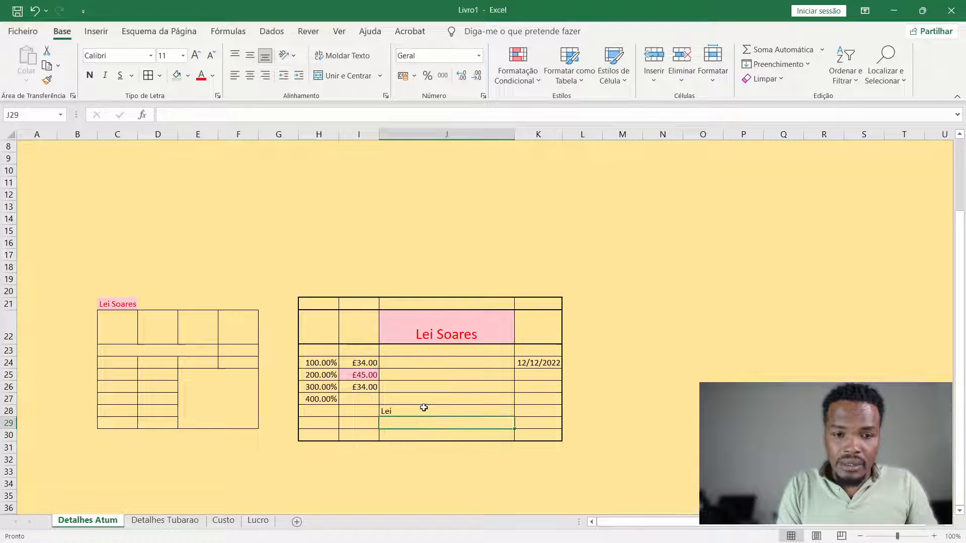
pyautogui.click(424, 409)
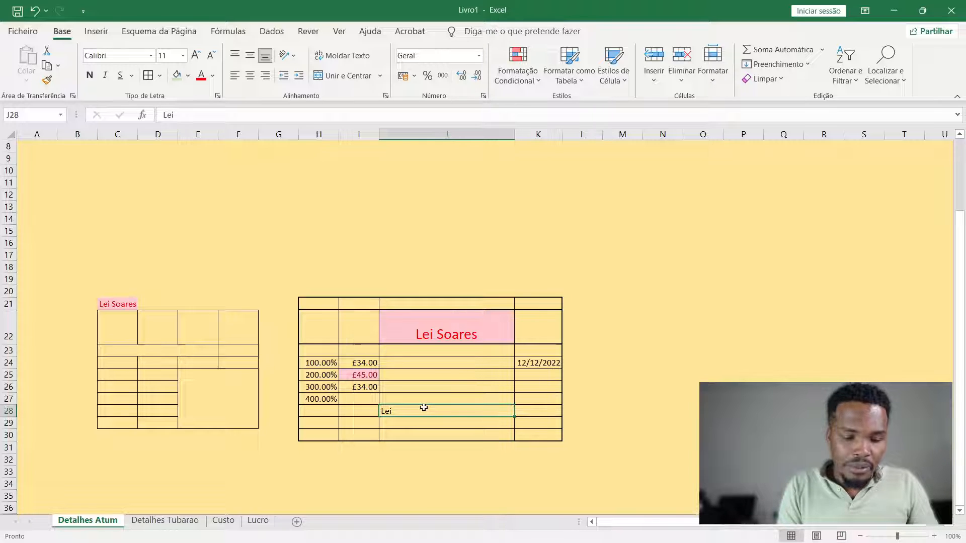
pyautogui.write('Soares')
pyautogui.press('Return')
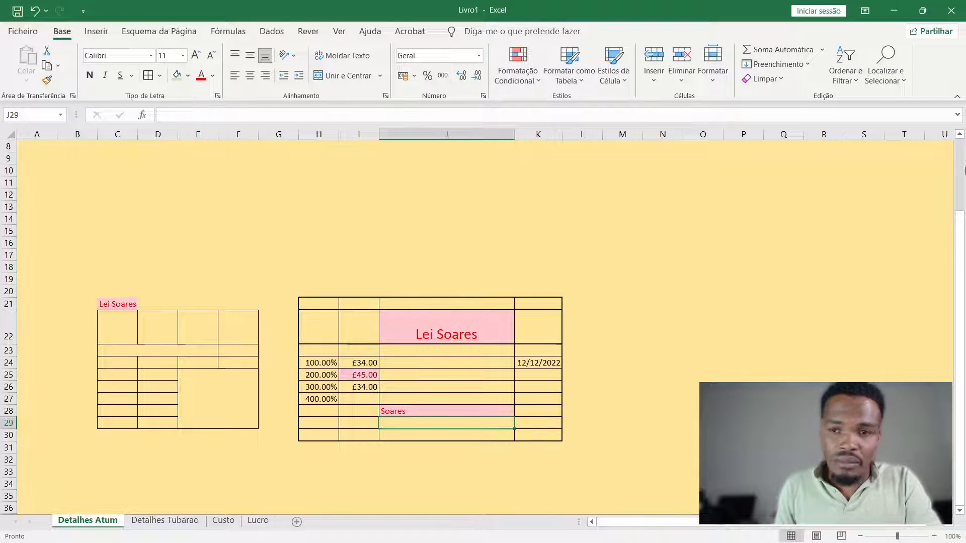
pyautogui.scroll(-19, 186, 474)
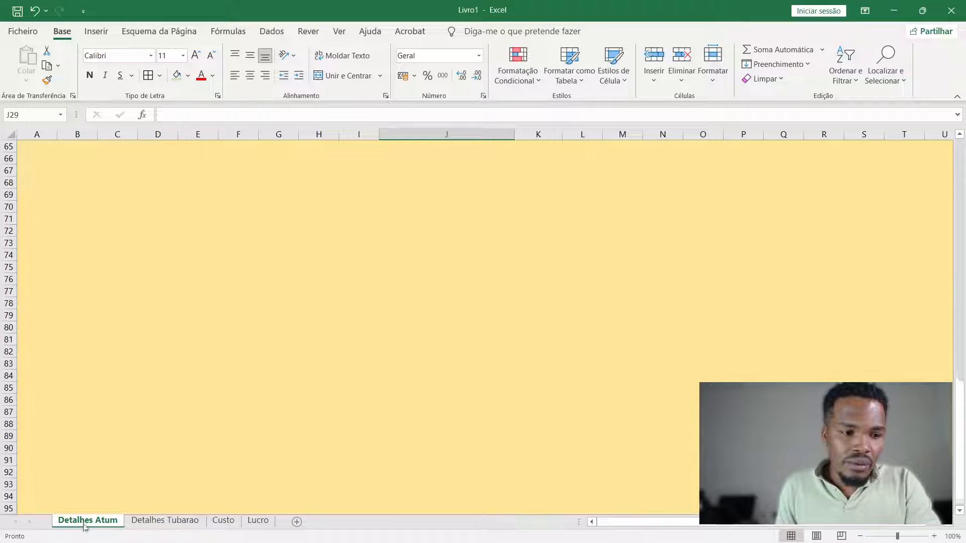
pyautogui.scroll(-20, 69, 461)
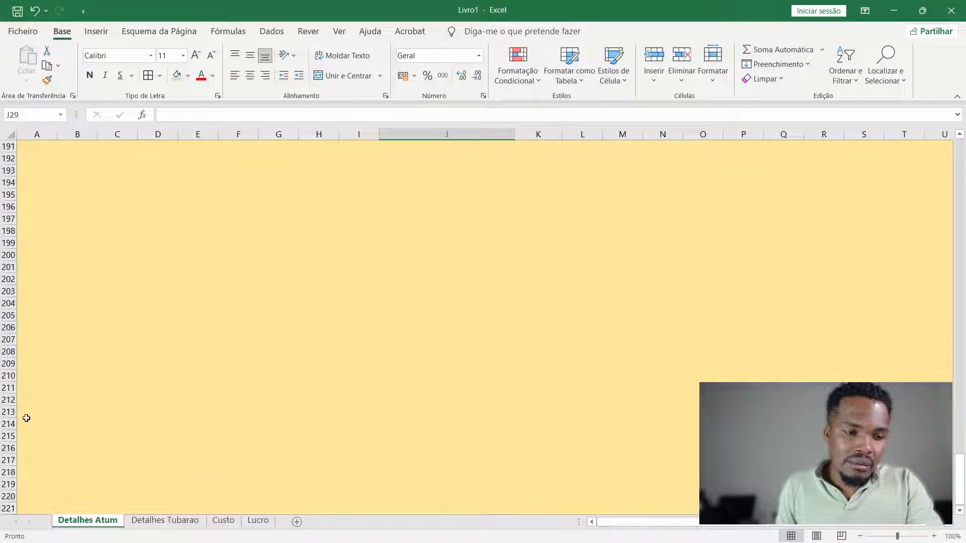
pyautogui.scroll(-20, 26, 418)
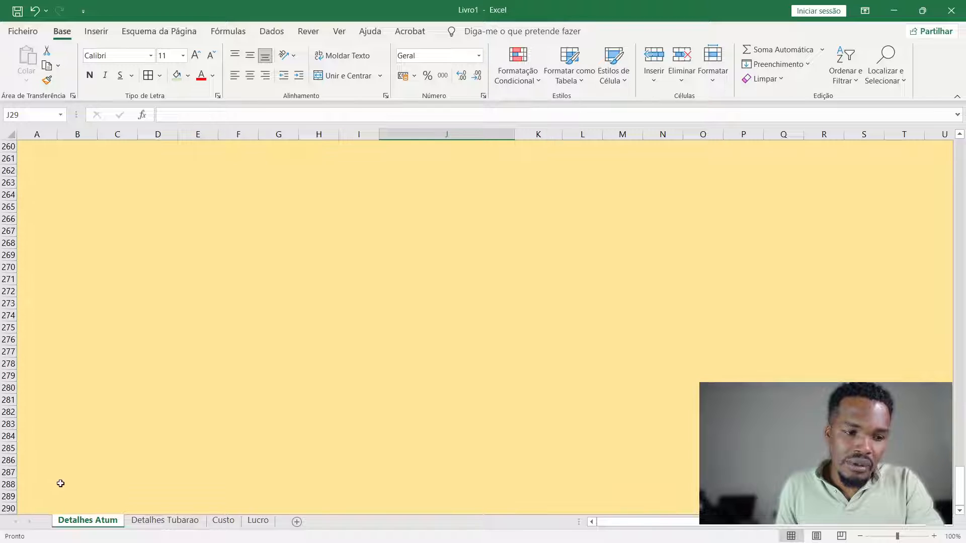
pyautogui.click(61, 496)
pyautogui.scroll(1, 961, 488)
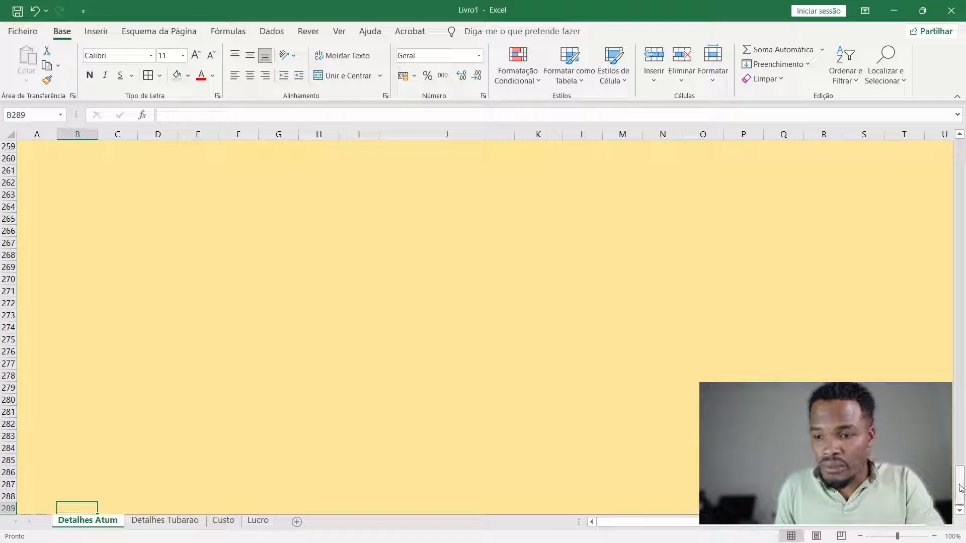
pyautogui.moveTo(961, 488); pyautogui.dragTo(937, 148)
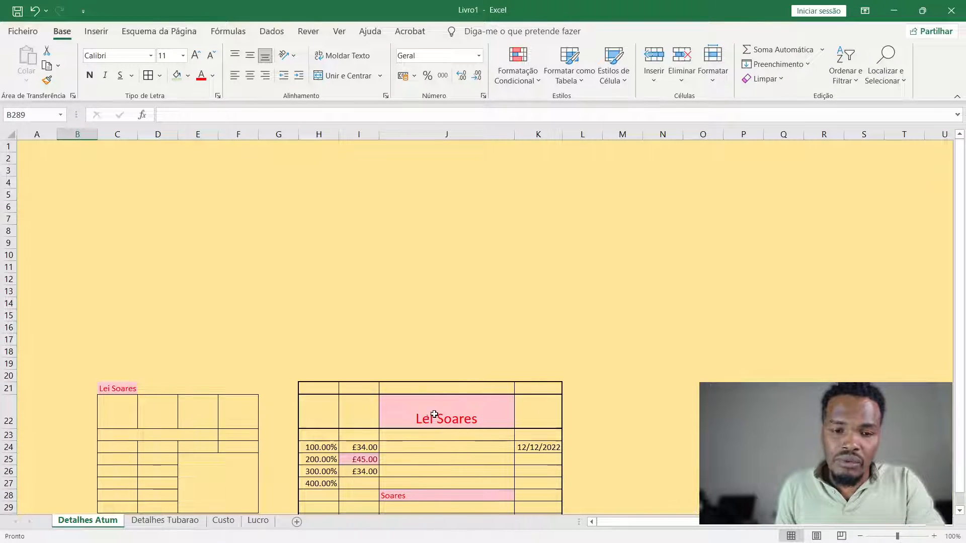
pyautogui.scroll(-4, 435, 414)
pyautogui.scroll(4, 431, 371)
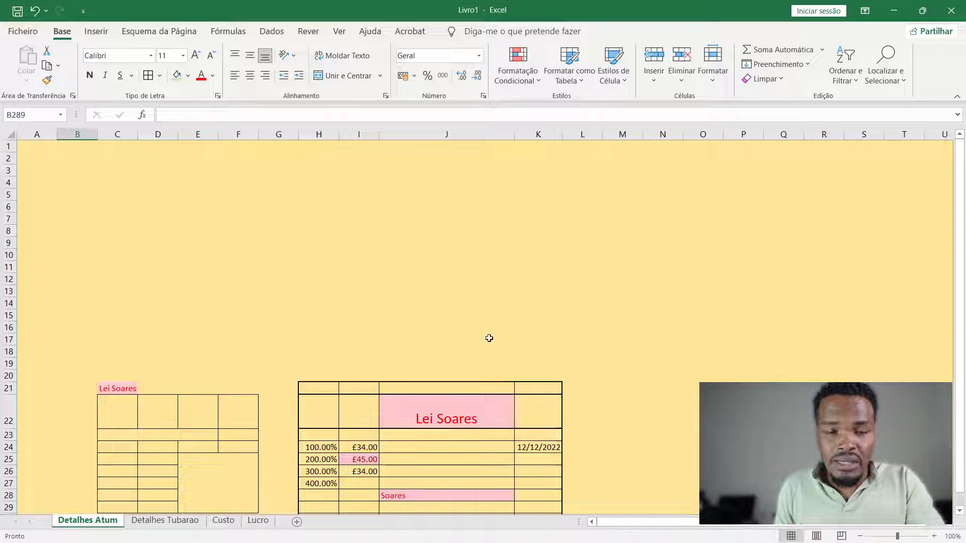